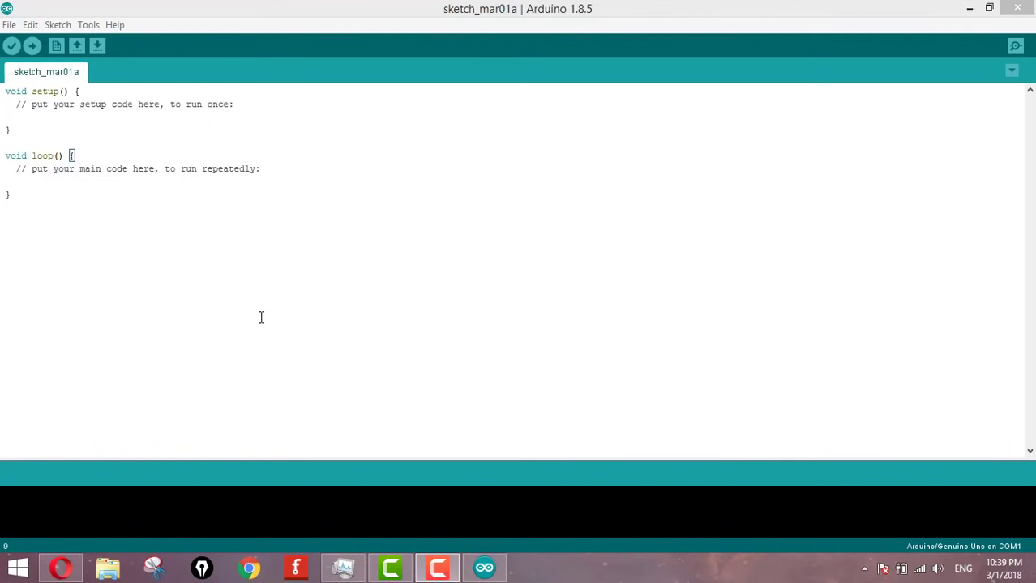
Check the board's port setting in the Arduino IDE
left_click(84, 25)
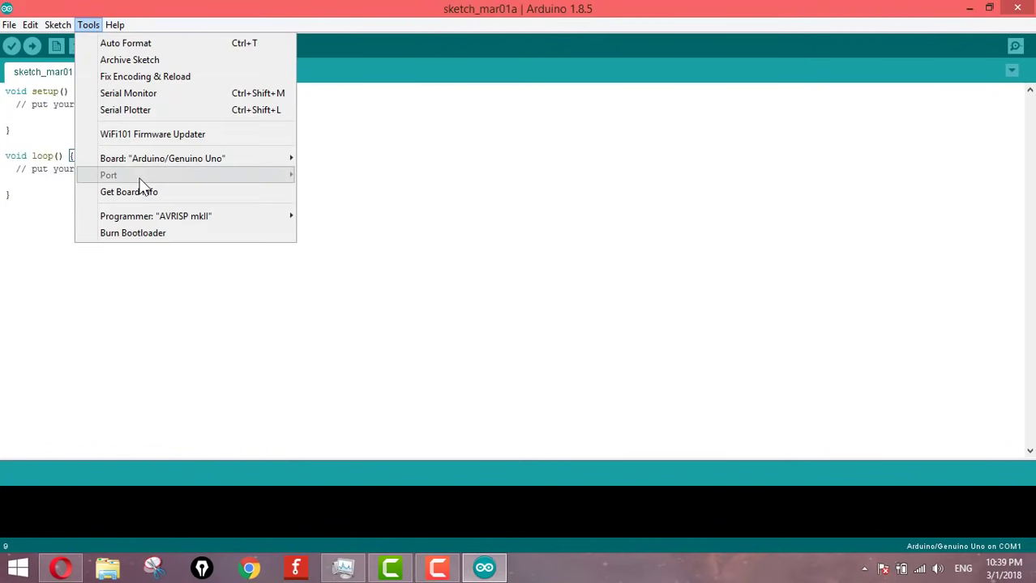
left_click(324, 276)
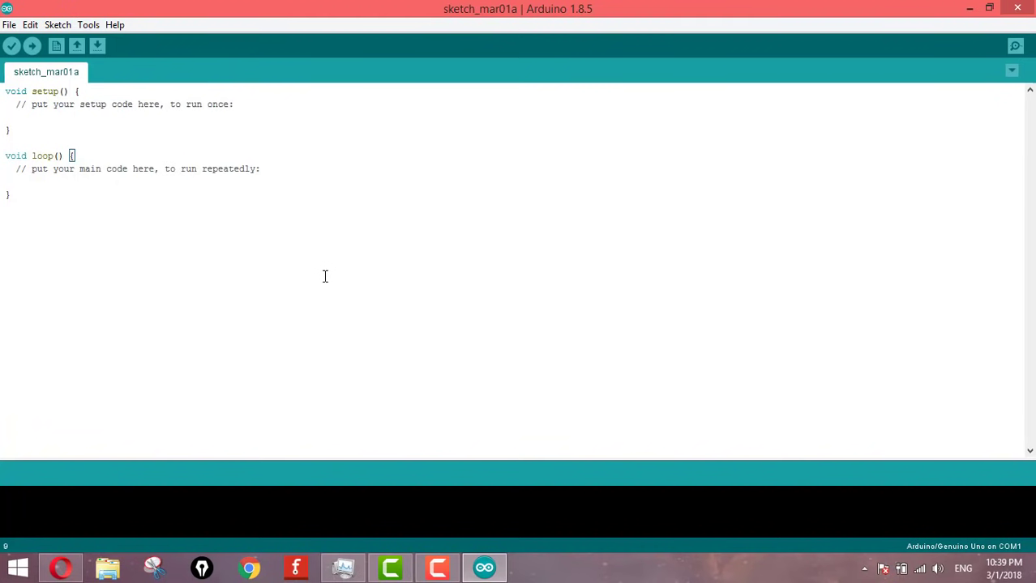
left_click(89, 25)
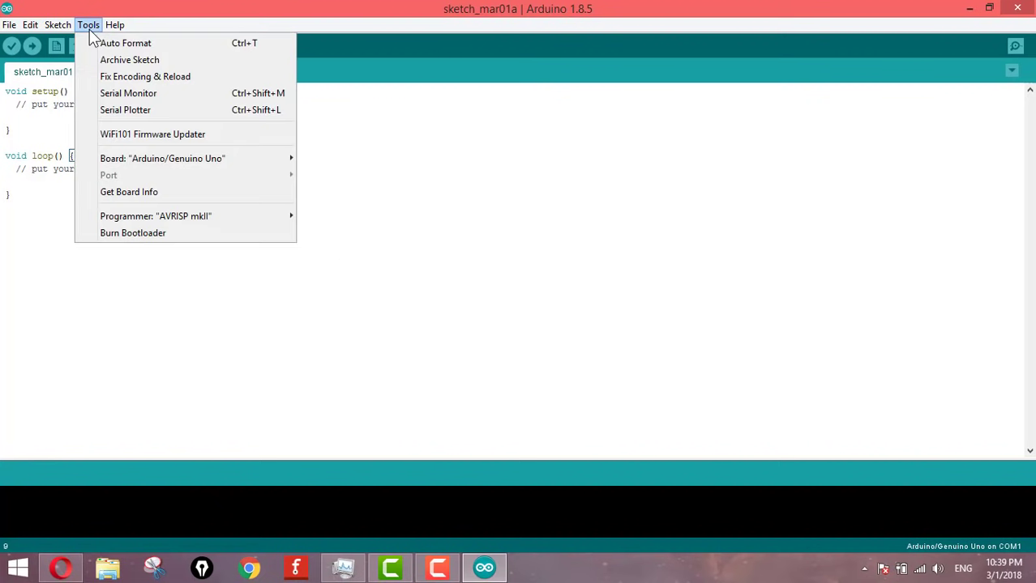
left_click(449, 225)
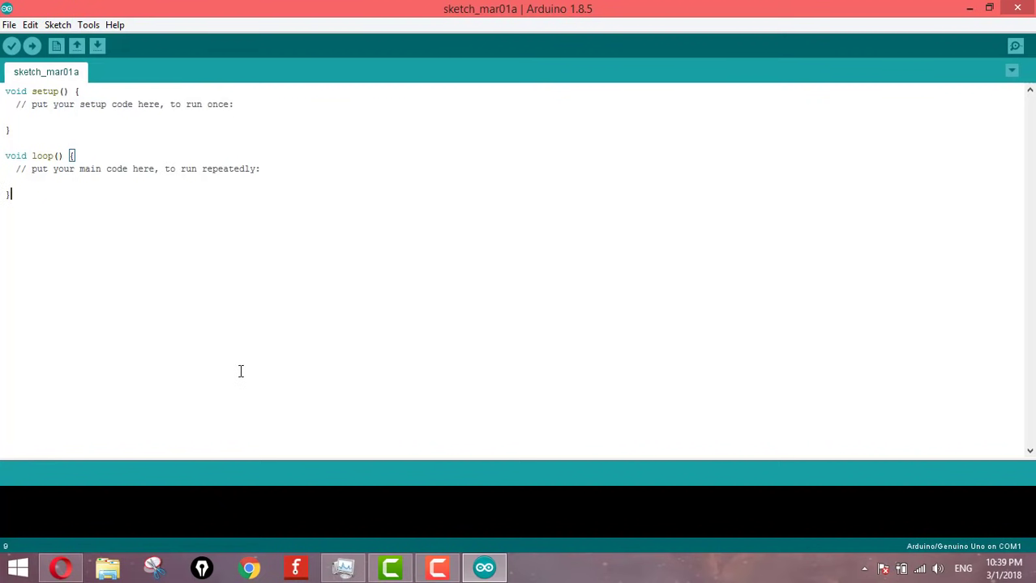
Browse to the arduino-1.8.5 folder inside Program Files (x86) on Local Disk (C:) to locate its drivers folder
key("super+e")
left_click(301, 344)
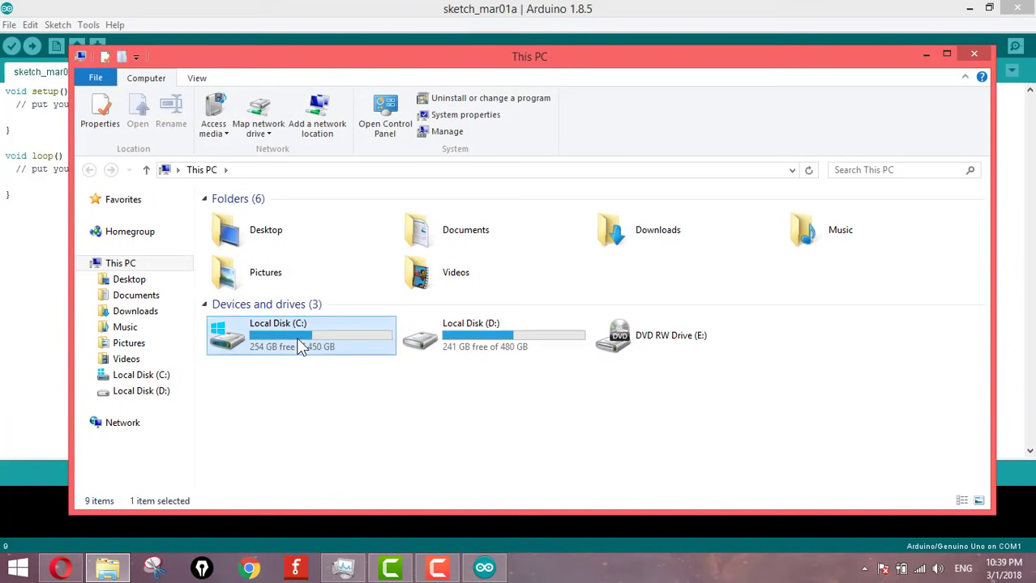
double_click(301, 345)
left_click(270, 346)
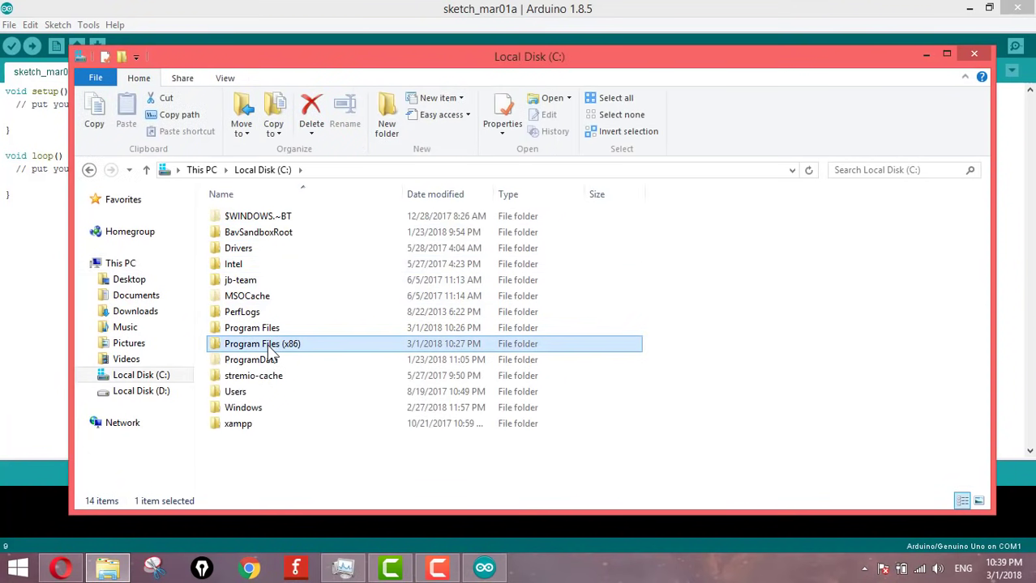
double_click(270, 345)
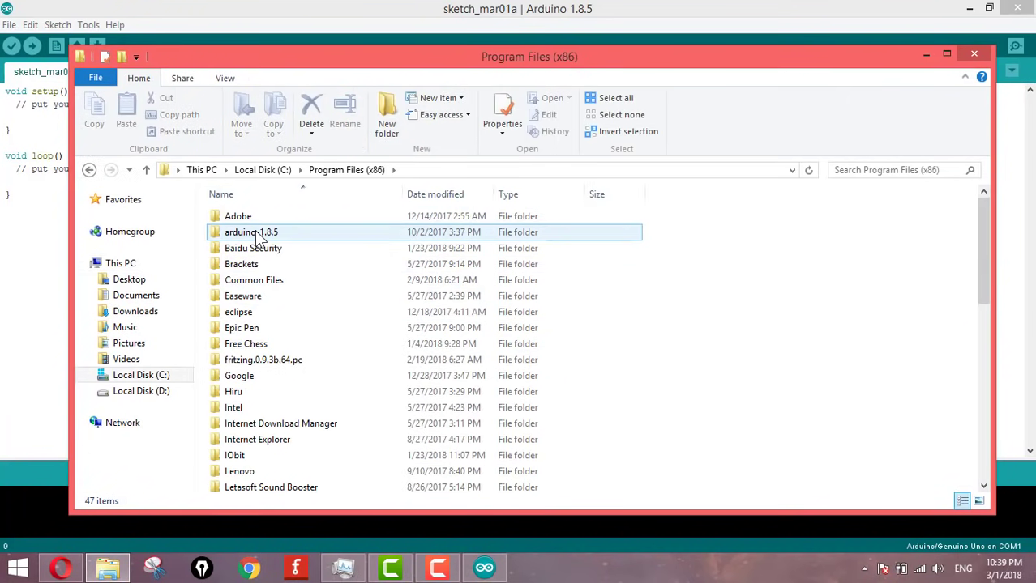
double_click(256, 233)
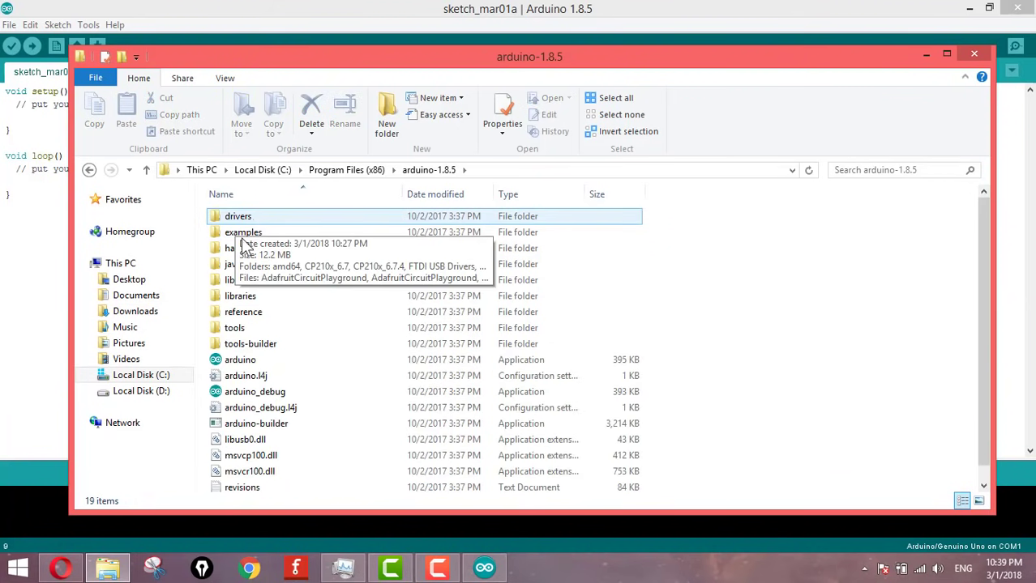
left_click(925, 55)
Open Device Manager from the computer's system properties and reposition its window for a clear view
left_click(108, 568)
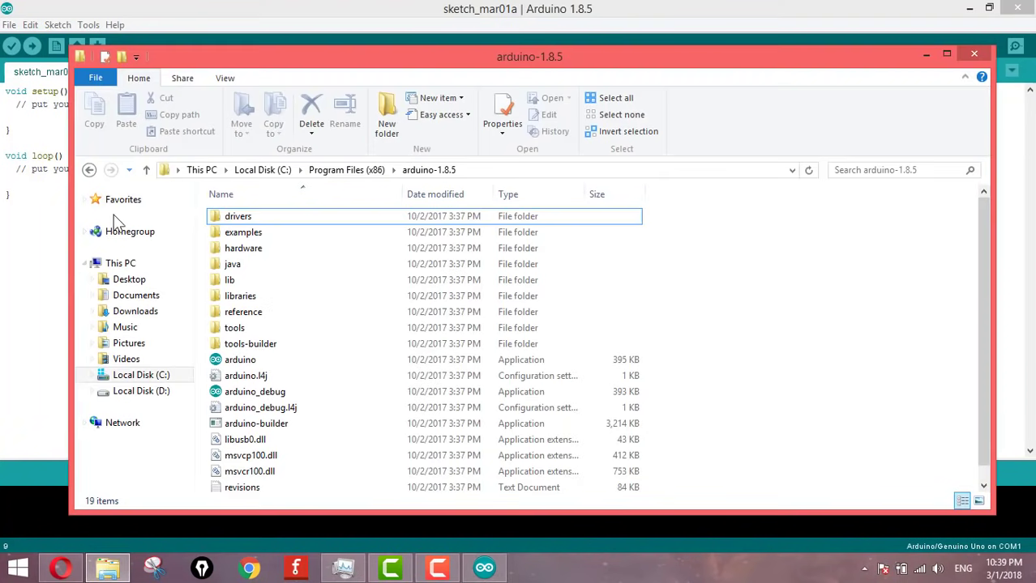
right_click(138, 270)
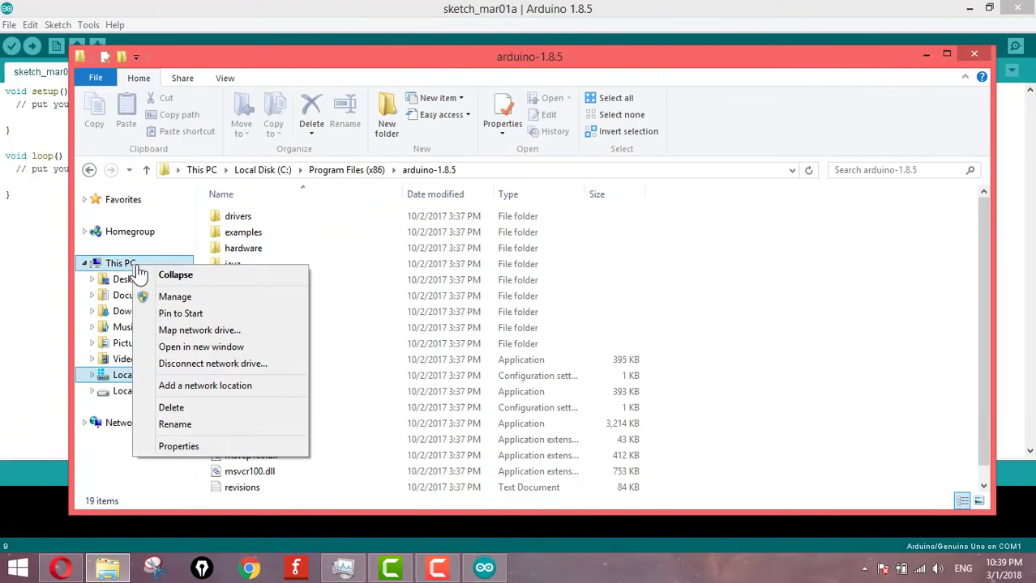
left_click(204, 450)
left_click(103, 169)
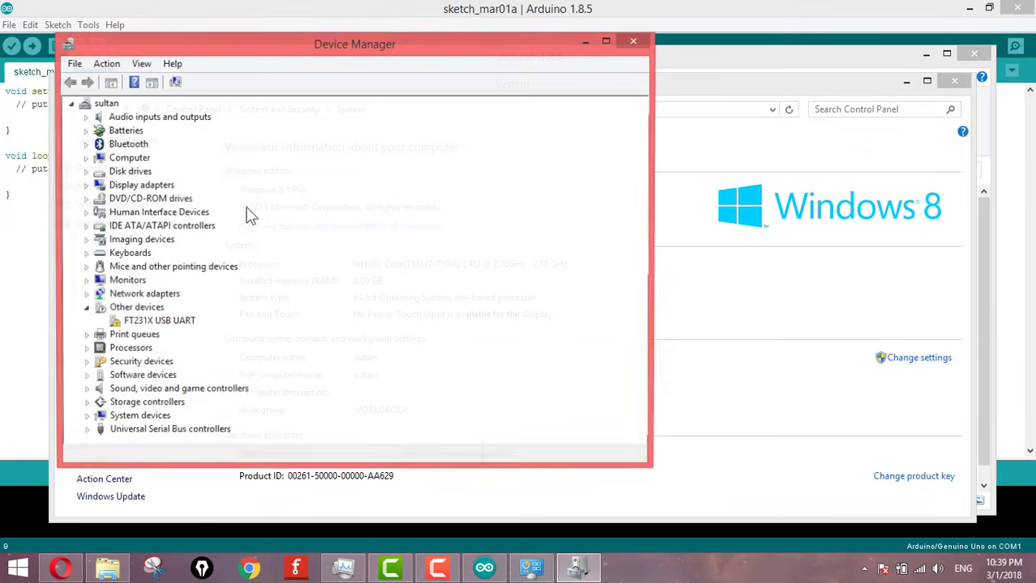
left_click_drag(275, 55, 354, 24)
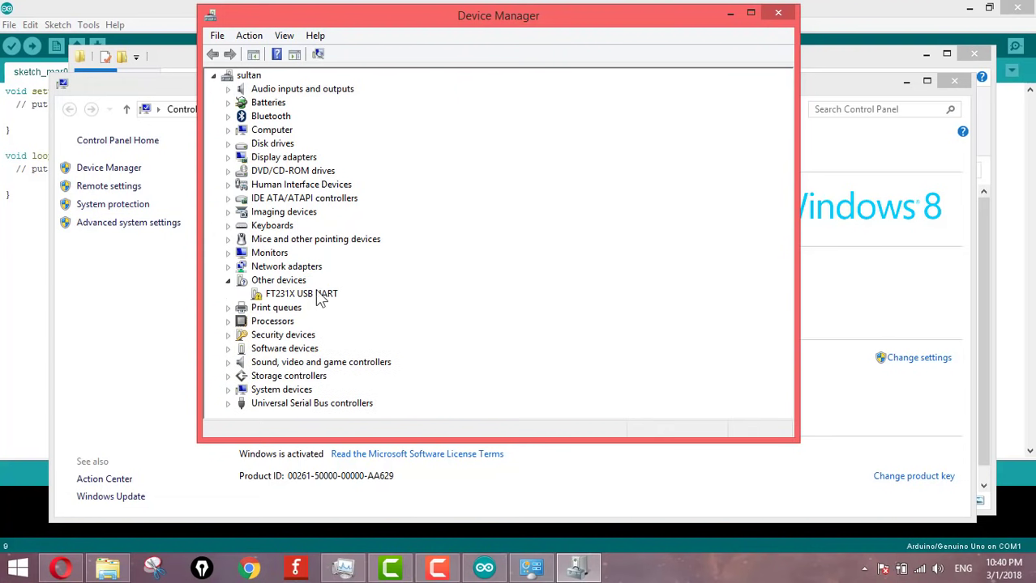
Start a driver software update for the FT231X USB UART, using driver software stored on the computer
right_click(304, 298)
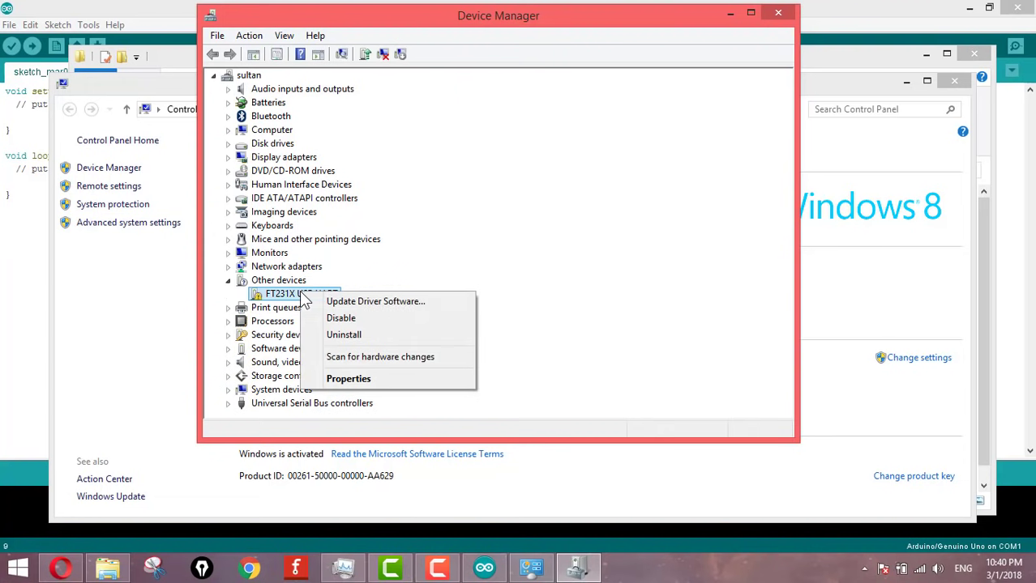
left_click(375, 305)
left_click(360, 275)
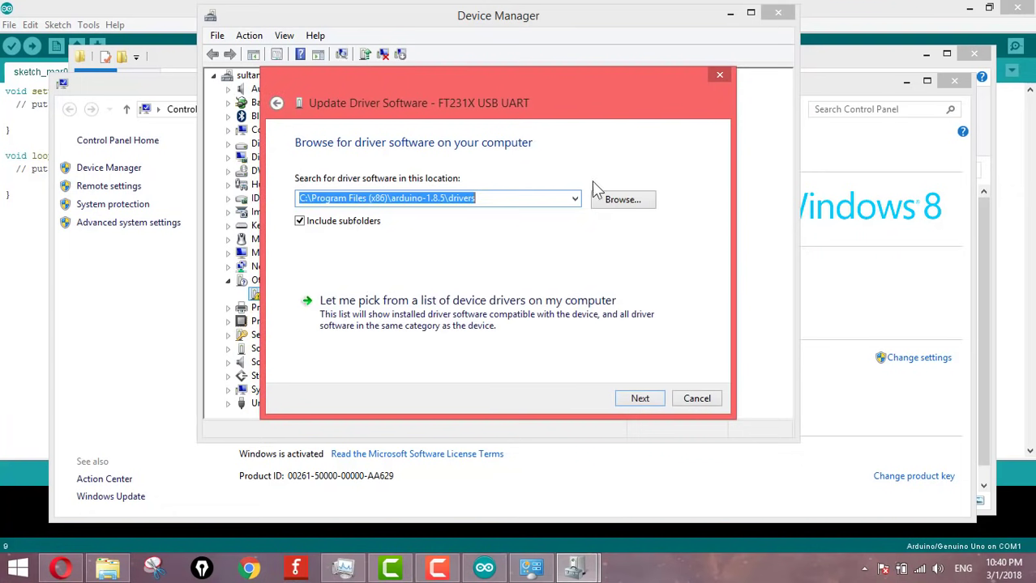
Try to install the FT231X USB UART driver from C:\Program Files (x86)\arduino-1.8.5\drivers, including subfolders
left_click(618, 203)
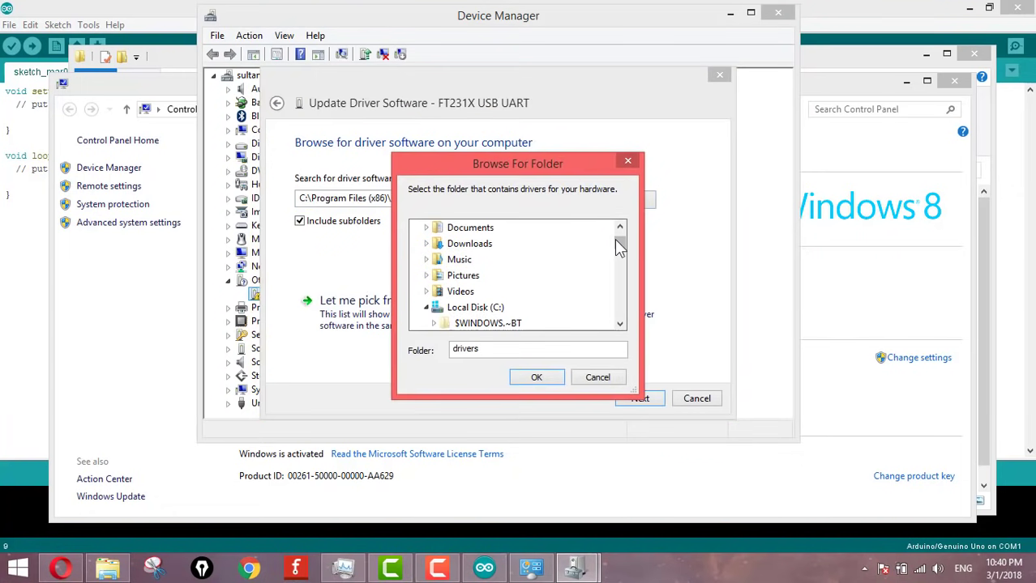
scroll(616, 248, "down", 1)
left_click(427, 260)
left_click(427, 260)
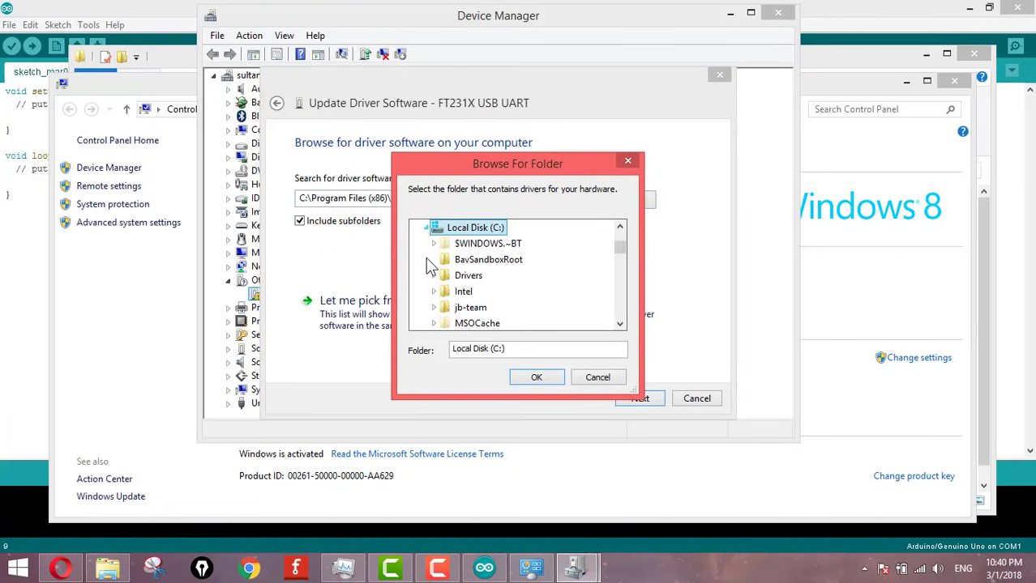
scroll(616, 256, "down", 4)
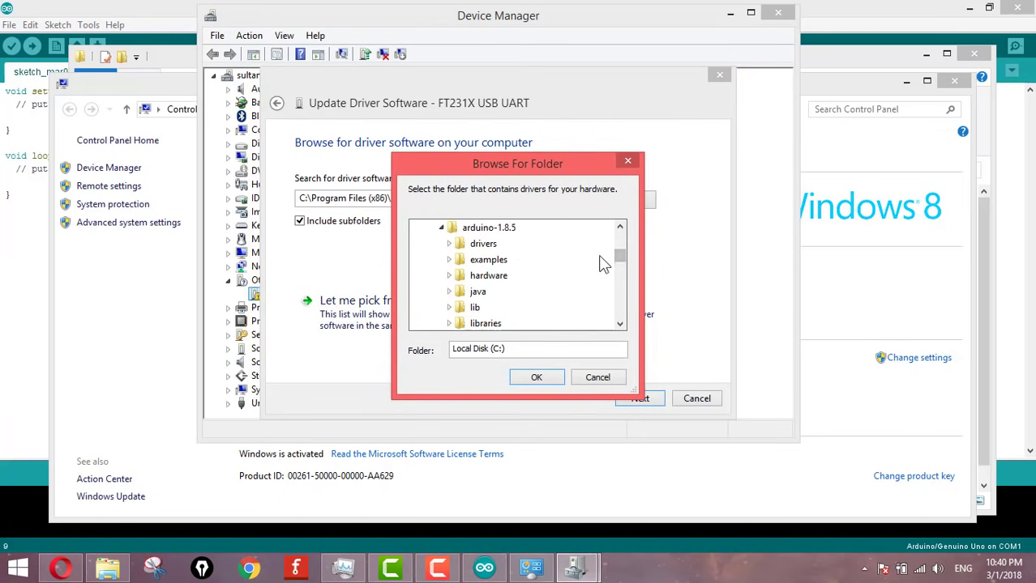
scroll(599, 259, "up", 2)
left_click(438, 269)
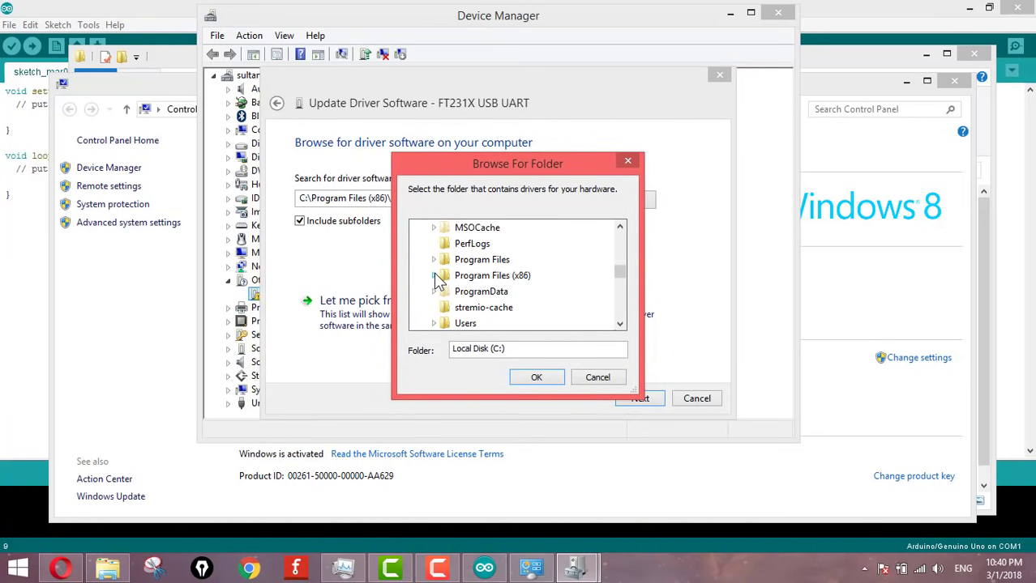
left_click(439, 269)
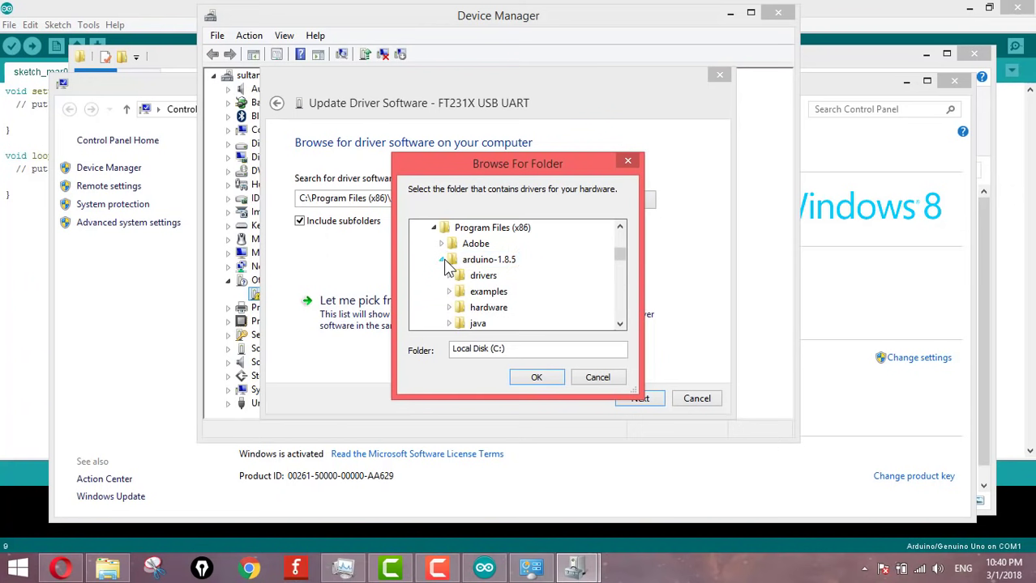
left_click(489, 264)
left_click(449, 276)
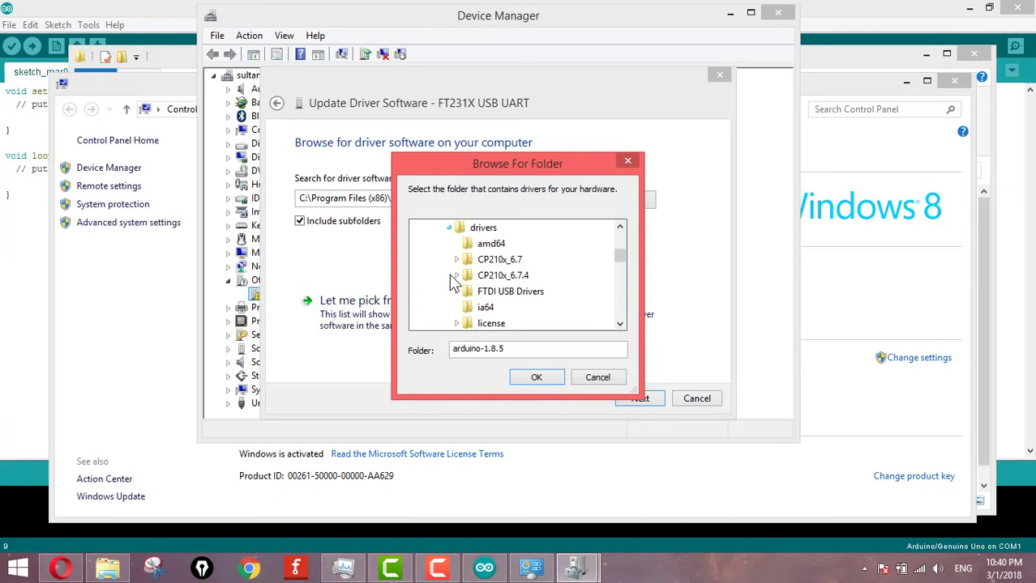
left_click(483, 230)
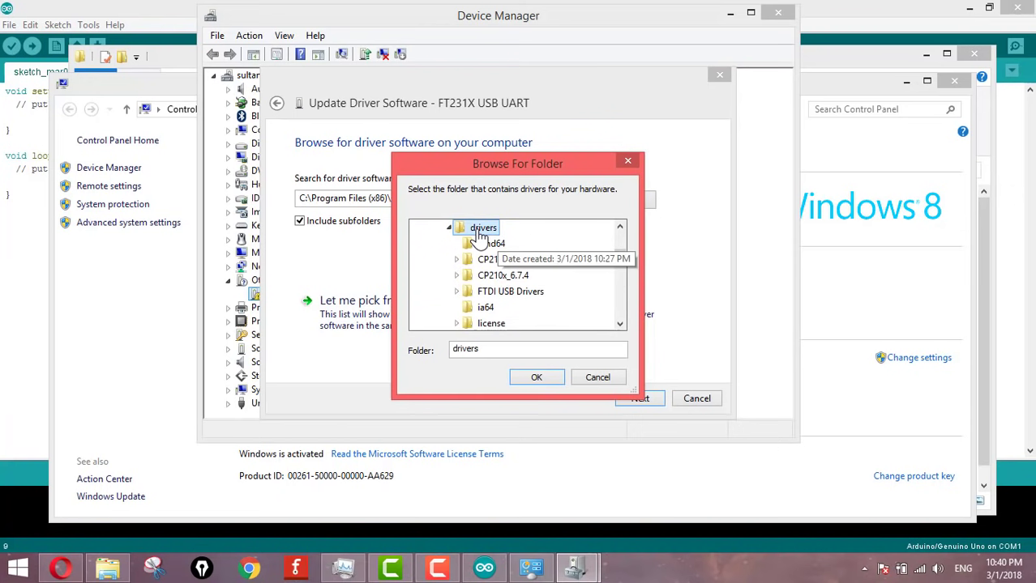
left_click(540, 377)
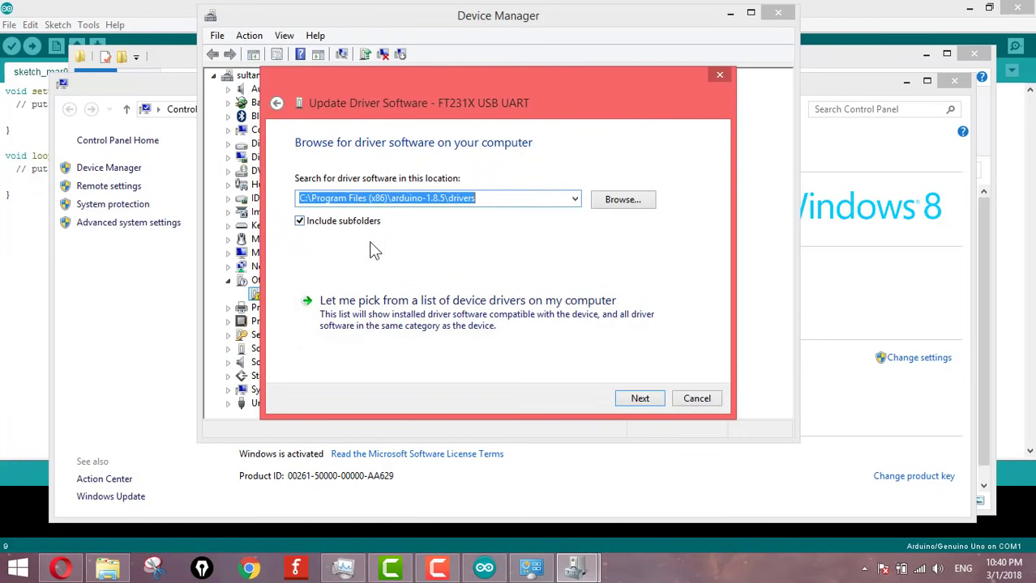
left_click(641, 398)
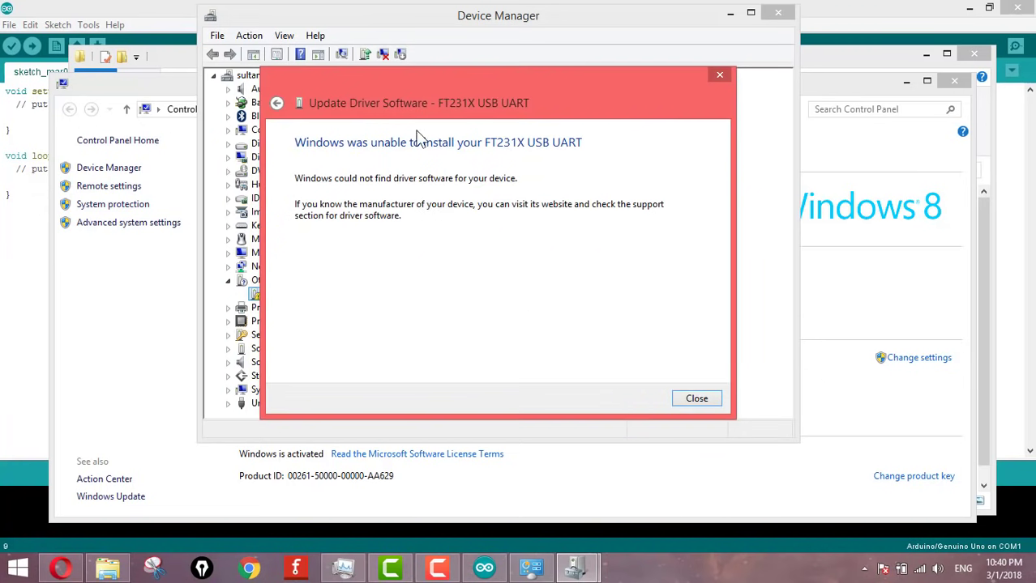
left_click(697, 400)
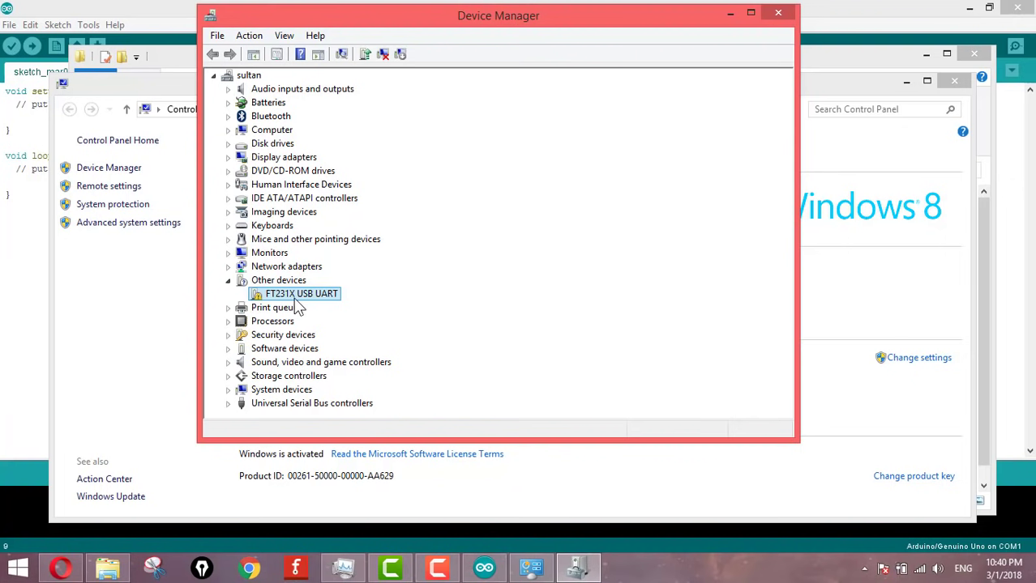
Switch to the Opera browser and download CDM-2.08.28-WHQL-Certified1.zip from the MEGA page
left_click(78, 567)
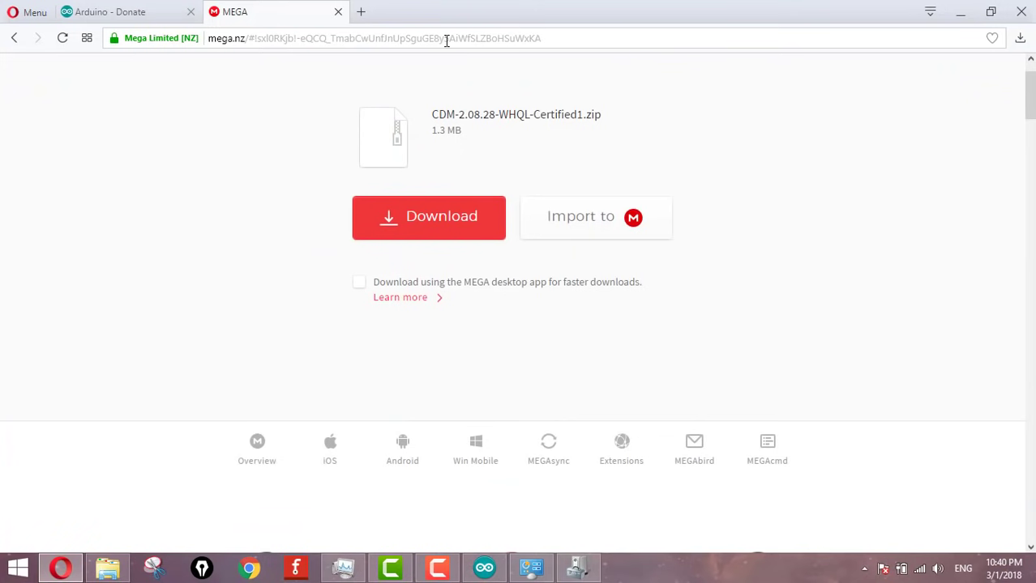
left_click(446, 39)
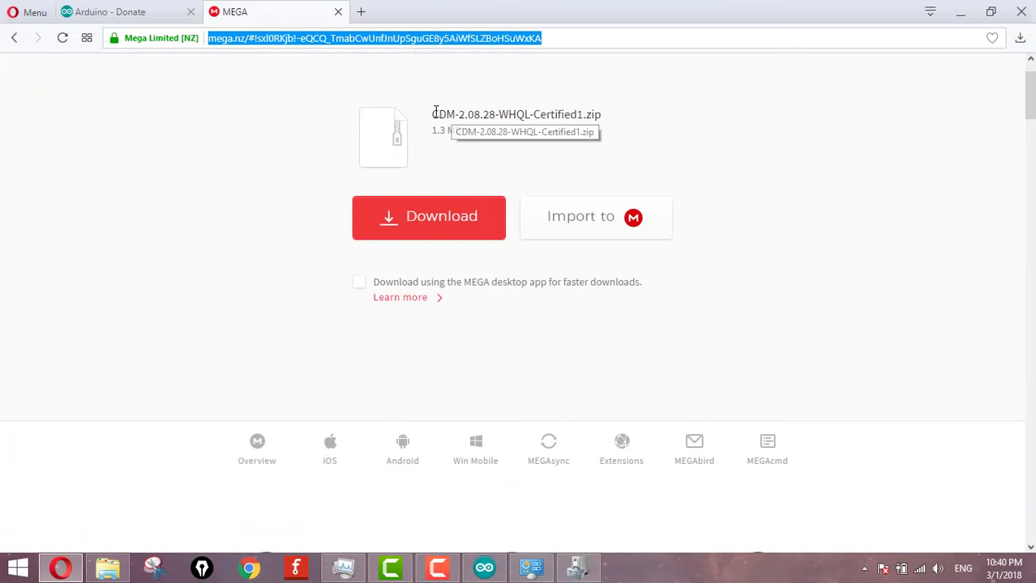
left_click_drag(432, 115, 610, 120)
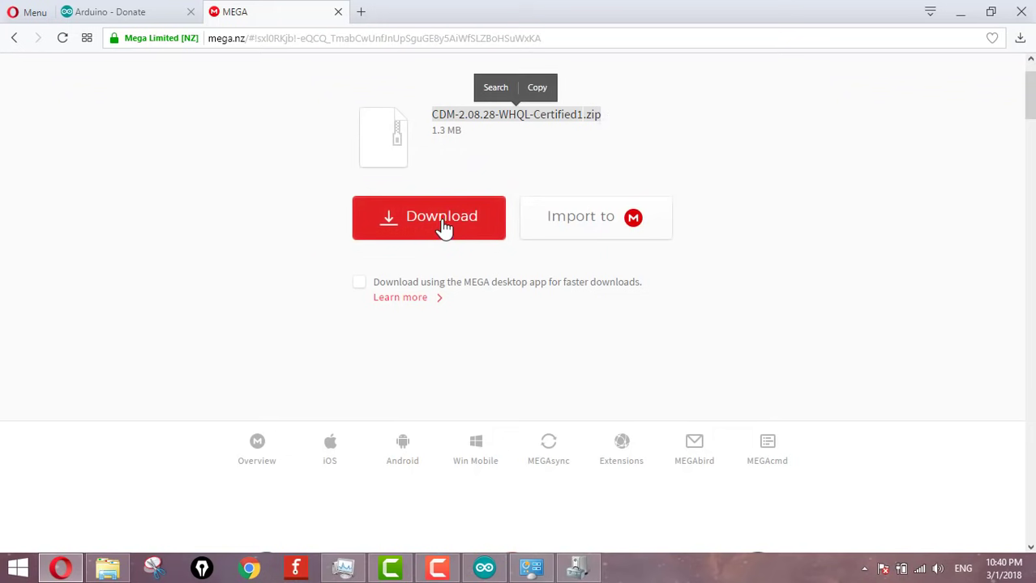
left_click(442, 226)
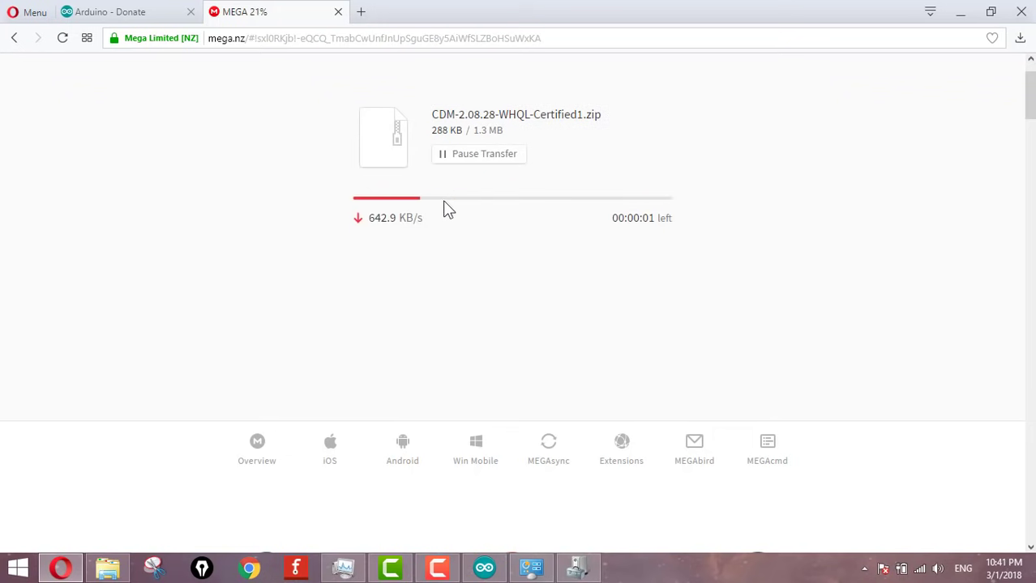
left_click(496, 167)
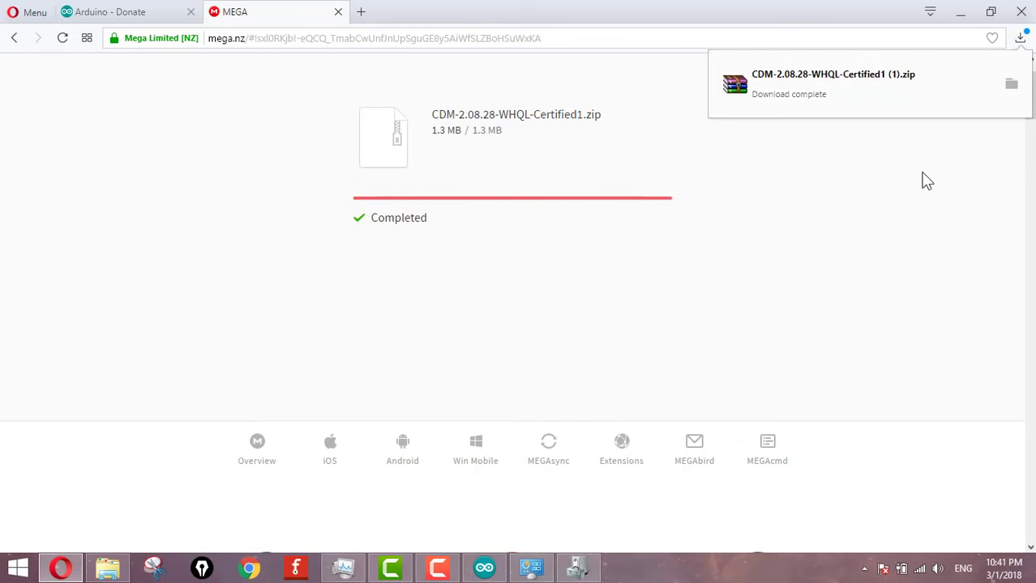
Minimize the open windows and delete the duplicate CDM-2.08.28-WHQL-Certified1 (1).zip archive from the desktop
left_click(963, 11)
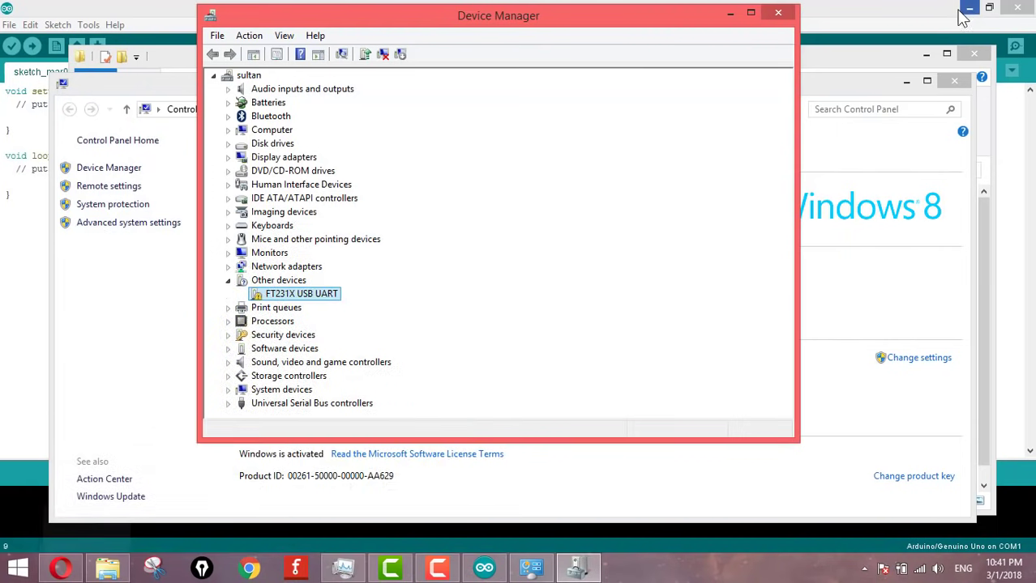
left_click(730, 13)
left_click(928, 54)
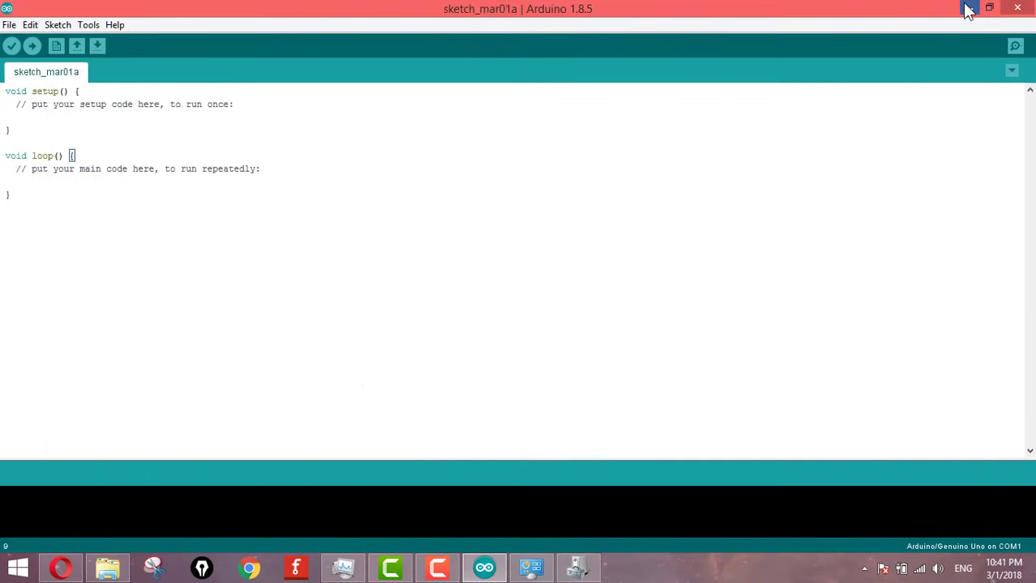
left_click(969, 8)
right_click(24, 235)
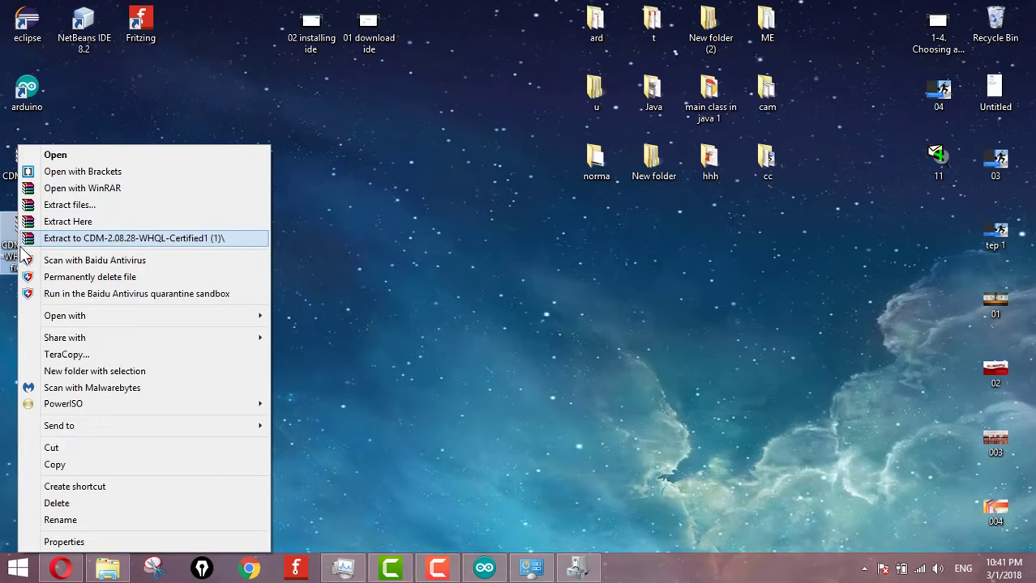
left_click(73, 502)
Extract CDM-2.08.28-WHQL-Certified1.zip onto the desktop, move the archive aside, and open the CDM v2.08.28 Certified folder
left_click_drag(31, 162, 91, 169)
right_click(91, 146)
left_click(162, 221)
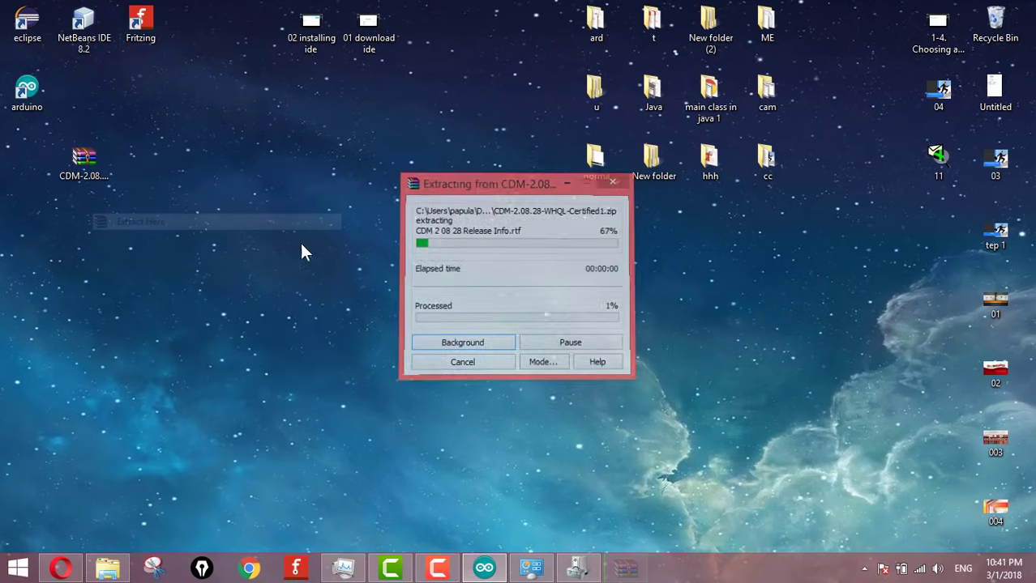
left_click_drag(65, 165, 179, 172)
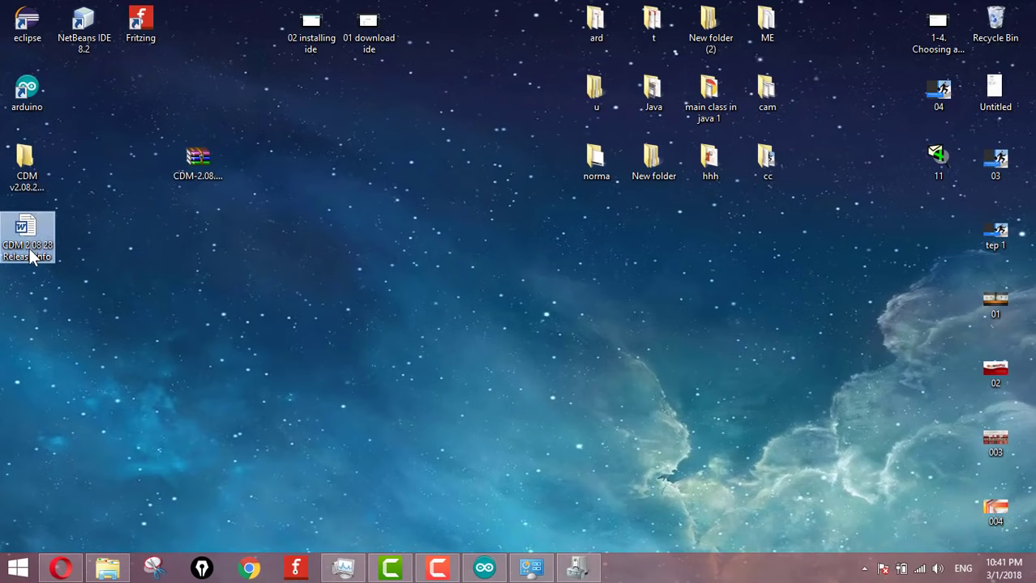
double_click(27, 166)
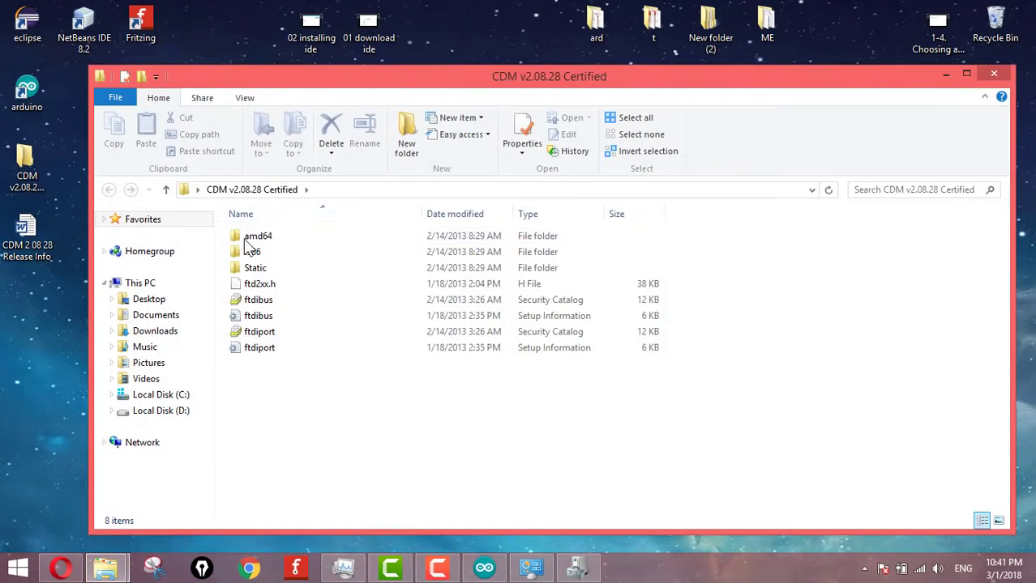
Delete the CDM 2 08 28 Release Info document from the desktop and reopen the CDM v2.08.28 Certified folder
left_click(993, 75)
right_click(35, 236)
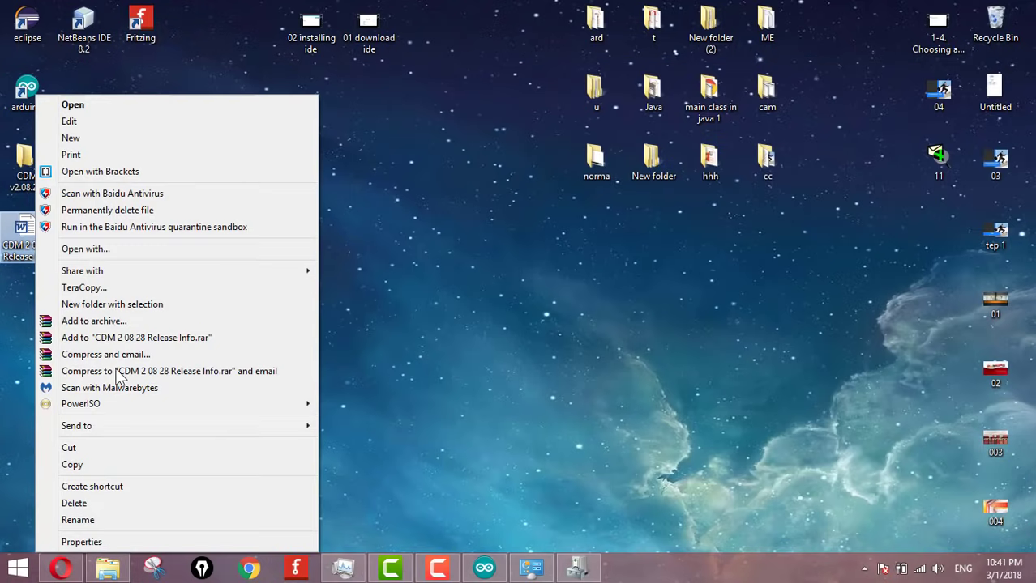
left_click(74, 505)
double_click(25, 167)
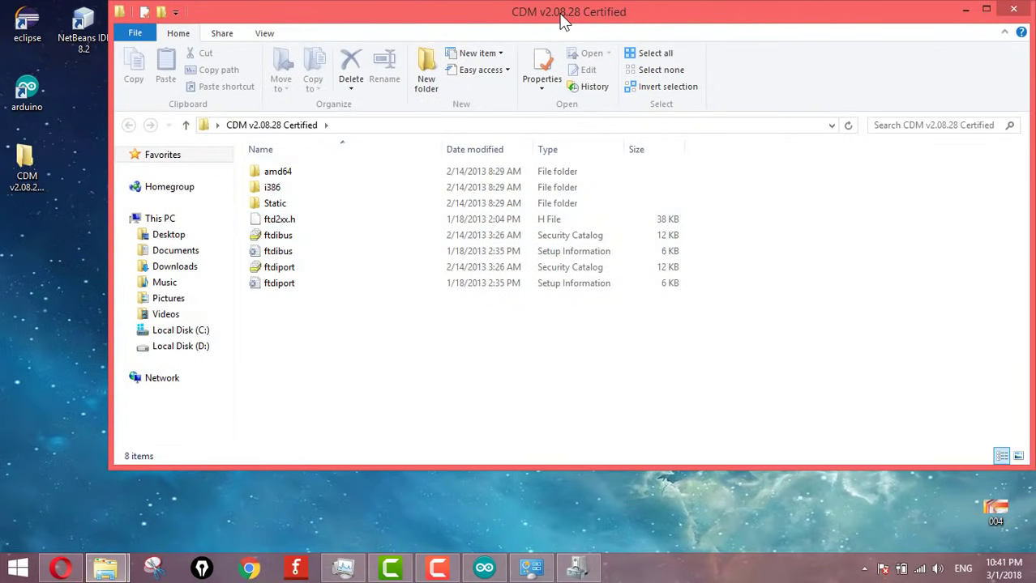
left_click_drag(565, 21, 521, 55)
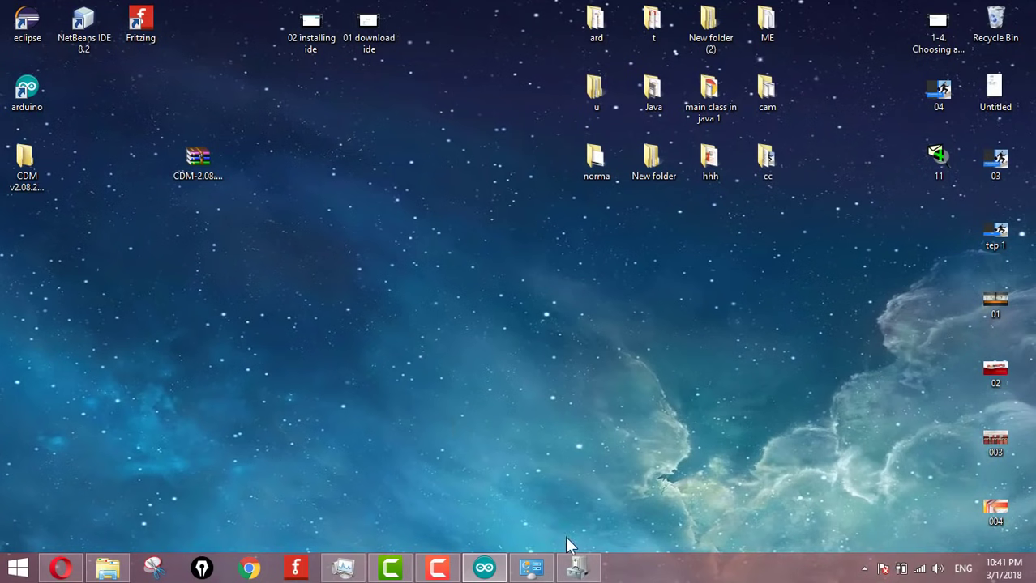
Switch to Device Manager and start a driver update for FT231X USB UART that browses the computer for driver software
left_click(577, 567)
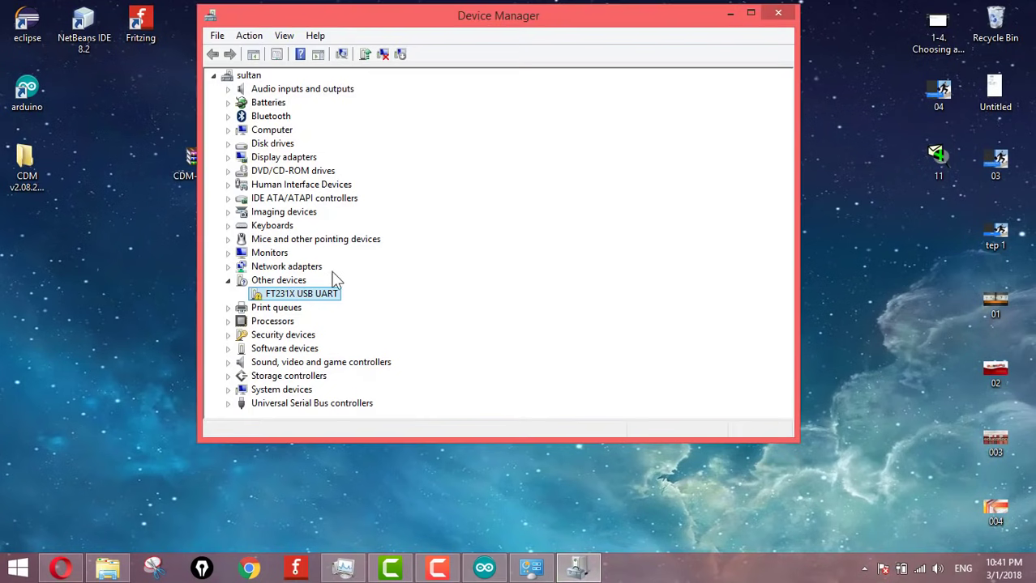
right_click(310, 297)
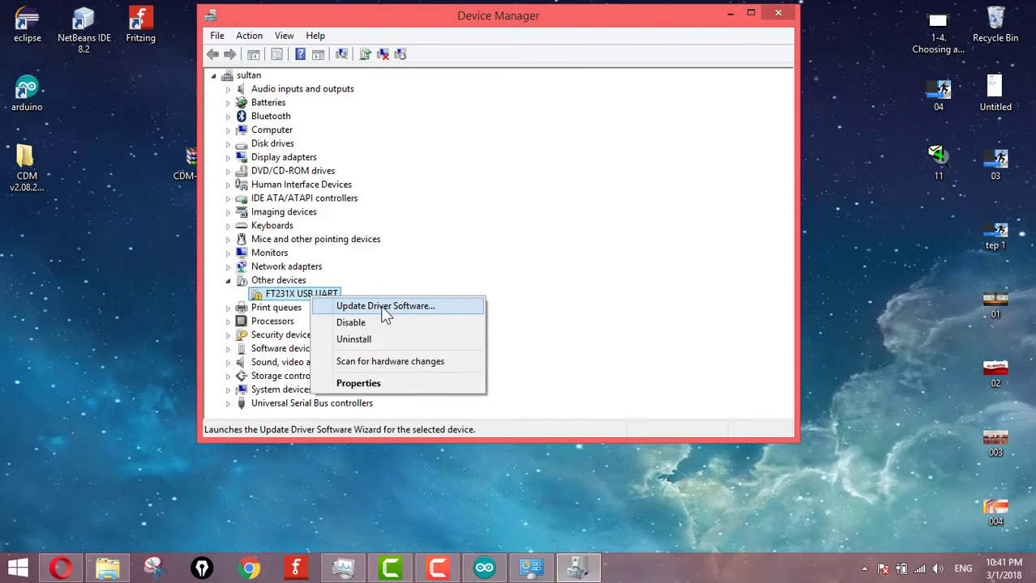
left_click(384, 308)
left_click(389, 280)
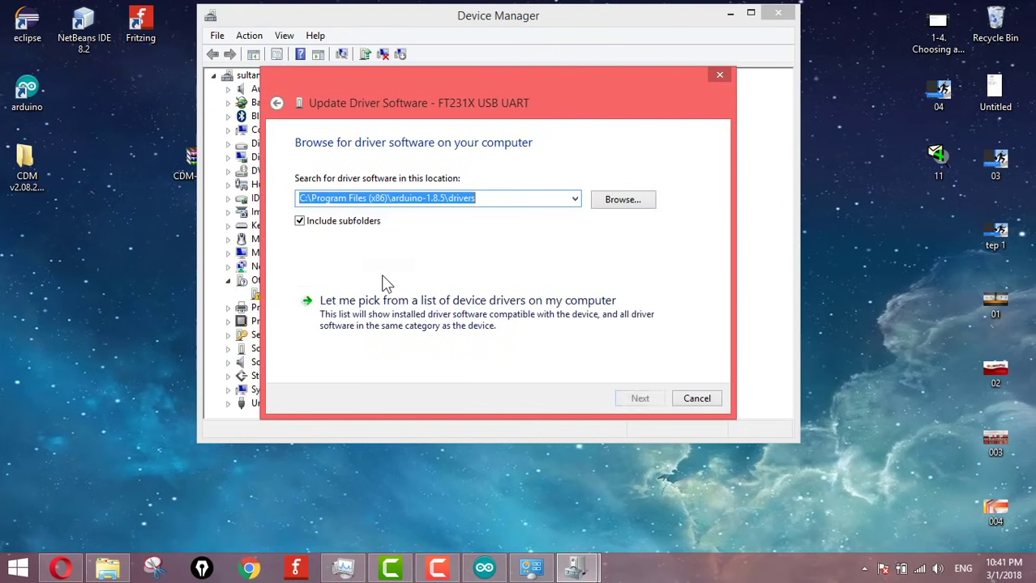
Choose the desktop's CDM v2.08.28 Certified folder, including subfolders, as the driver location and start the driver installation
left_click(639, 202)
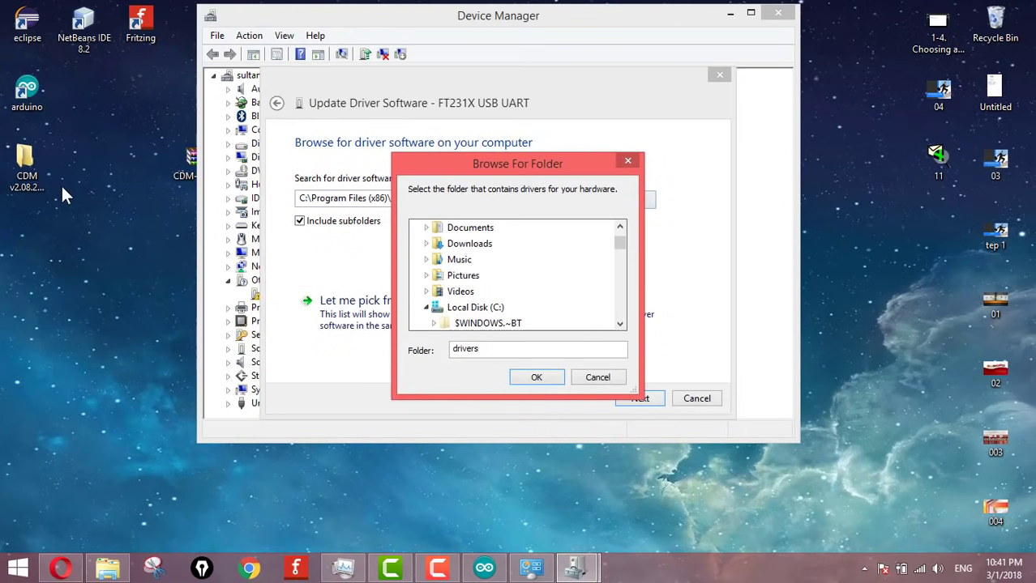
scroll(620, 241, "up", 2)
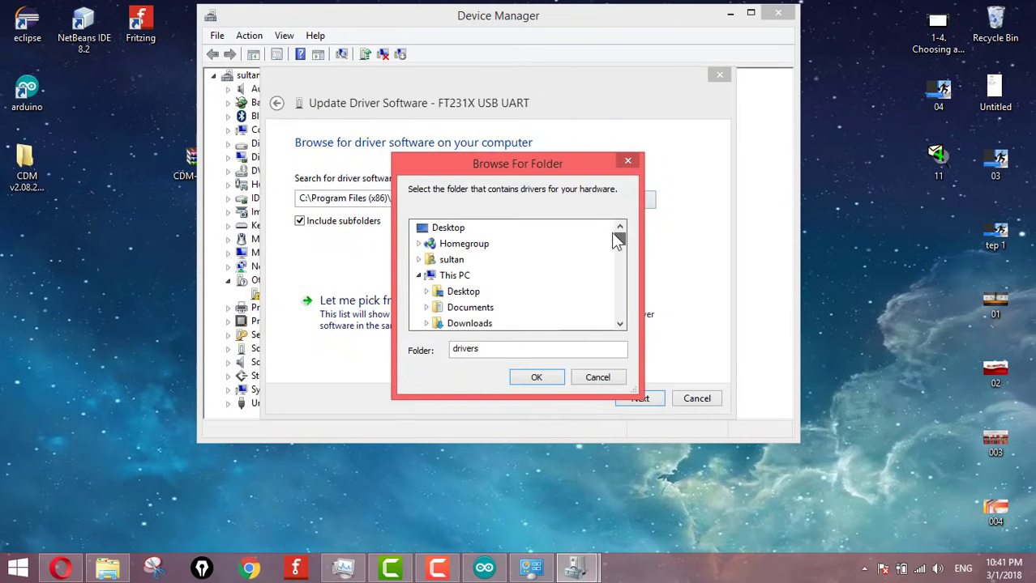
left_click(454, 229)
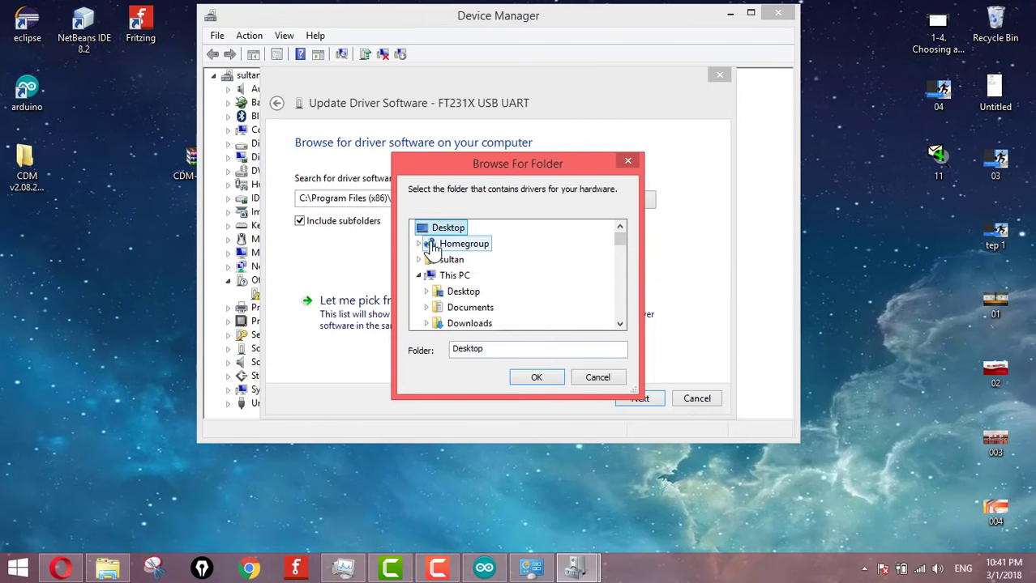
double_click(460, 292)
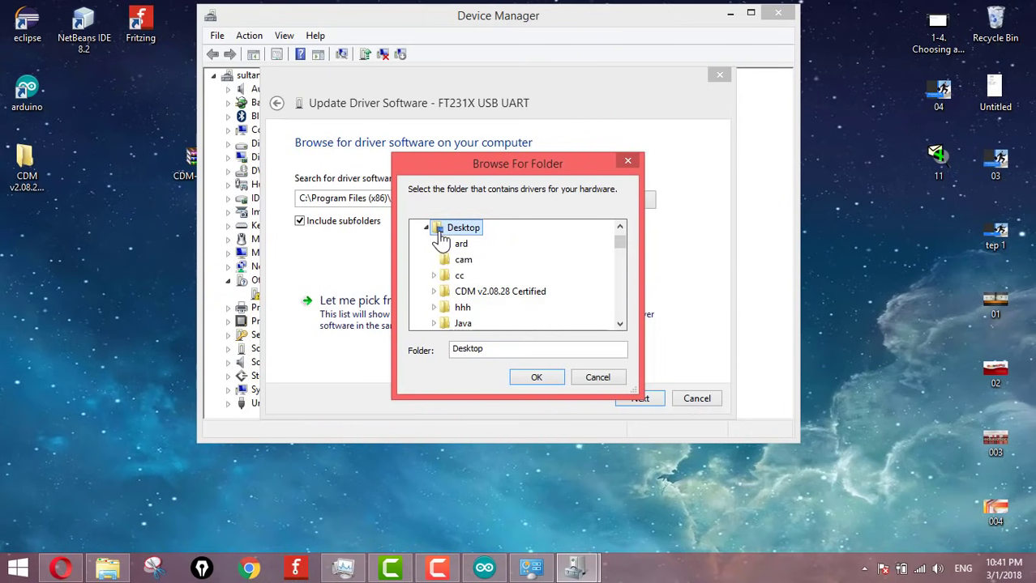
left_click_drag(618, 241, 620, 242)
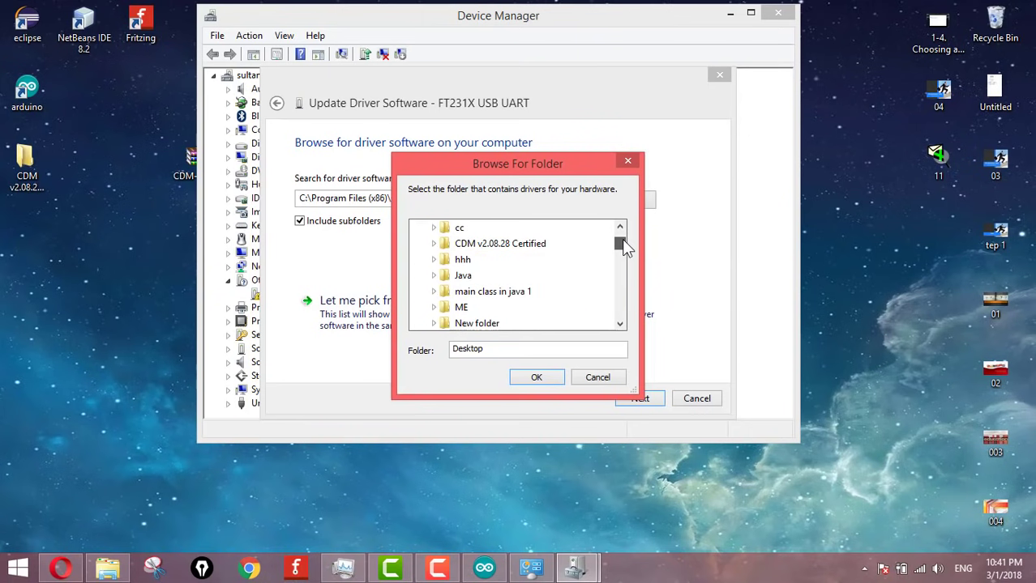
left_click(42, 165)
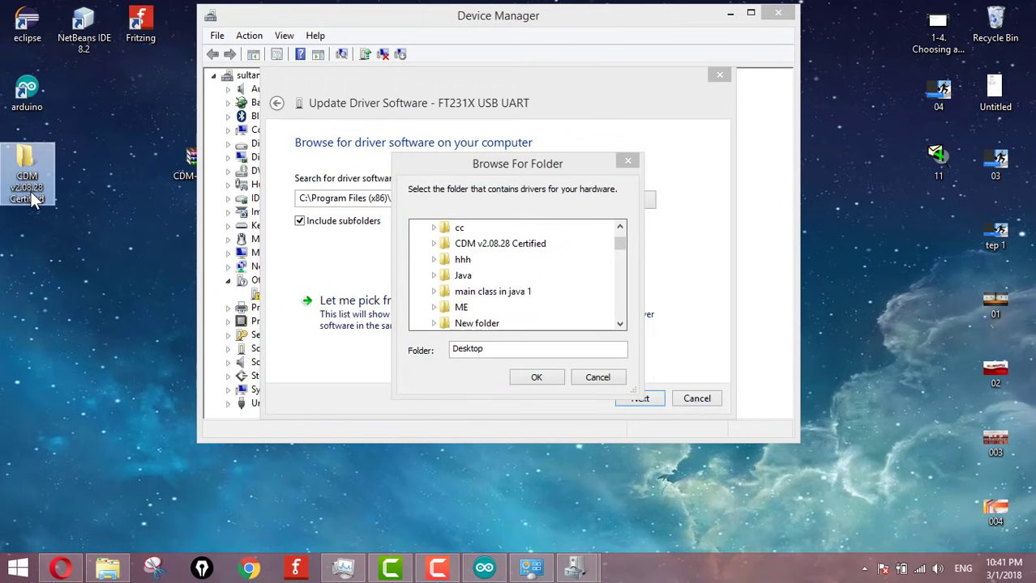
double_click(468, 243)
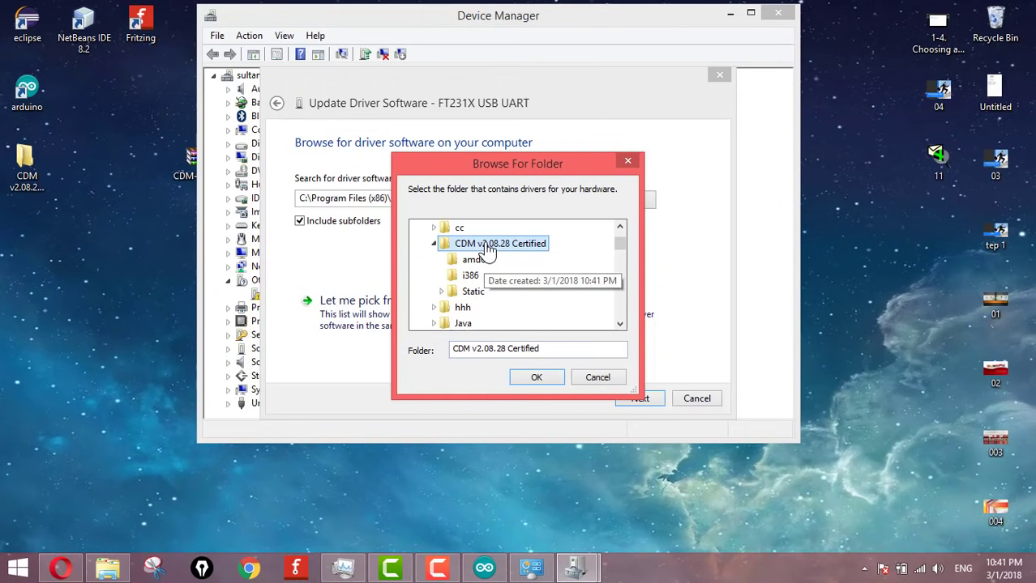
left_click(538, 379)
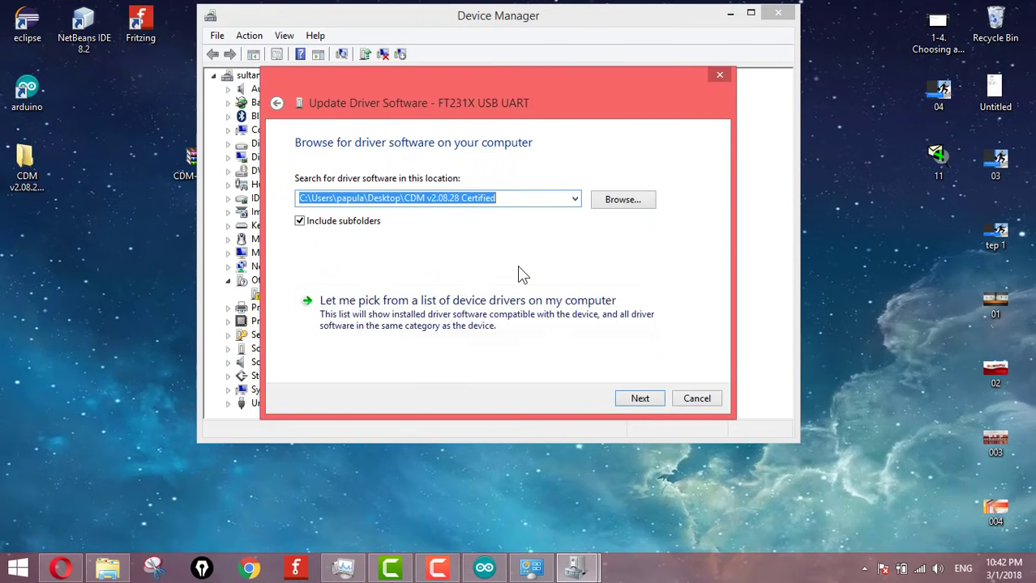
left_click(628, 397)
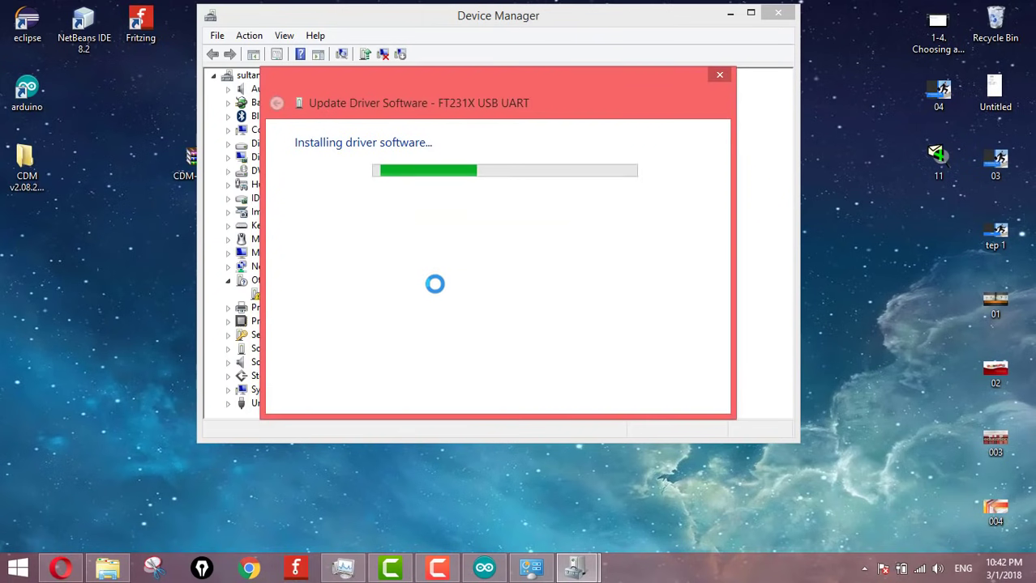
Wait for the driver installation to finish, keeping the device list in view, and close the update wizard
left_click(499, 573)
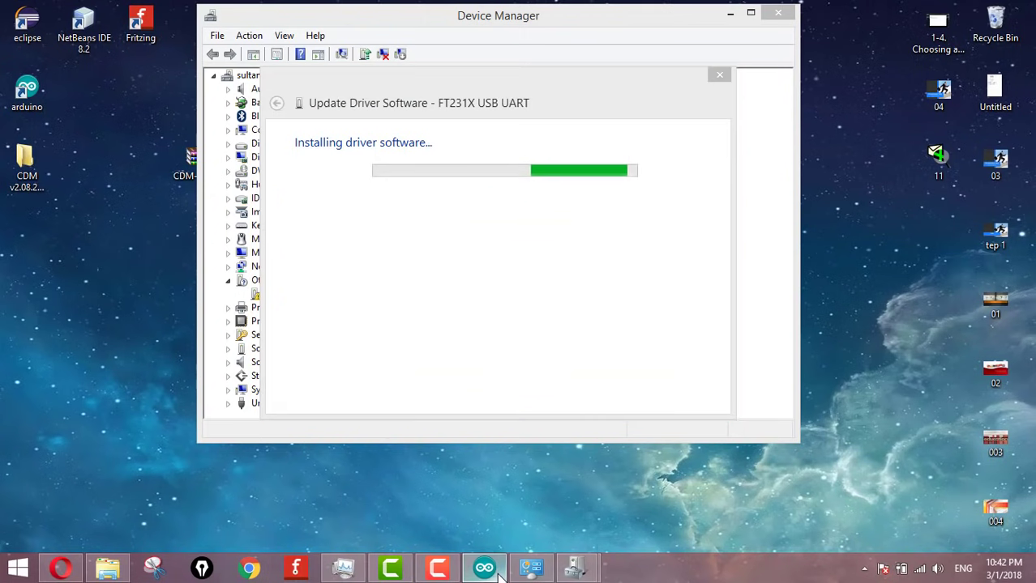
mouse_move(577, 567)
left_click(688, 511)
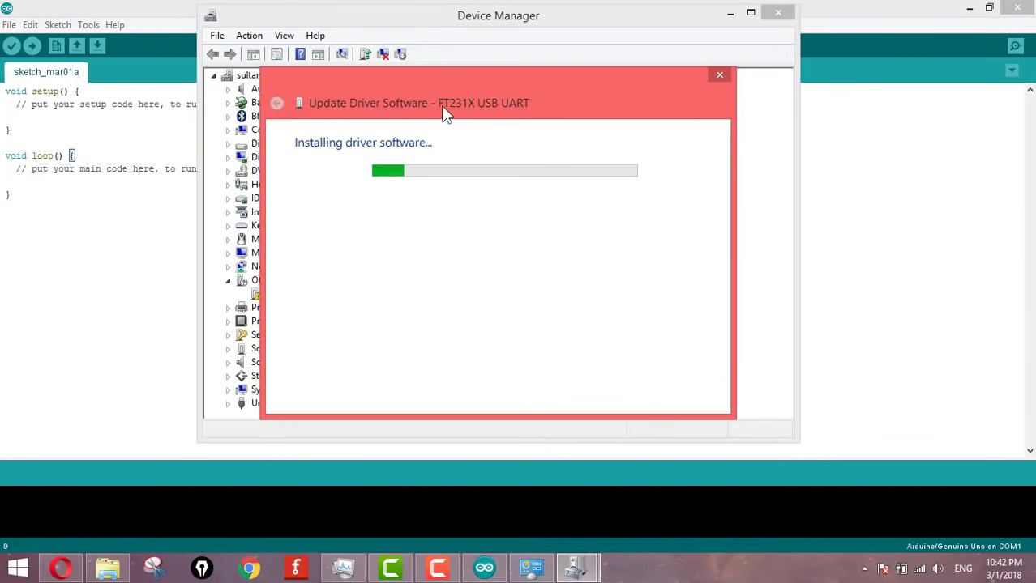
left_click_drag(479, 79, 676, 77)
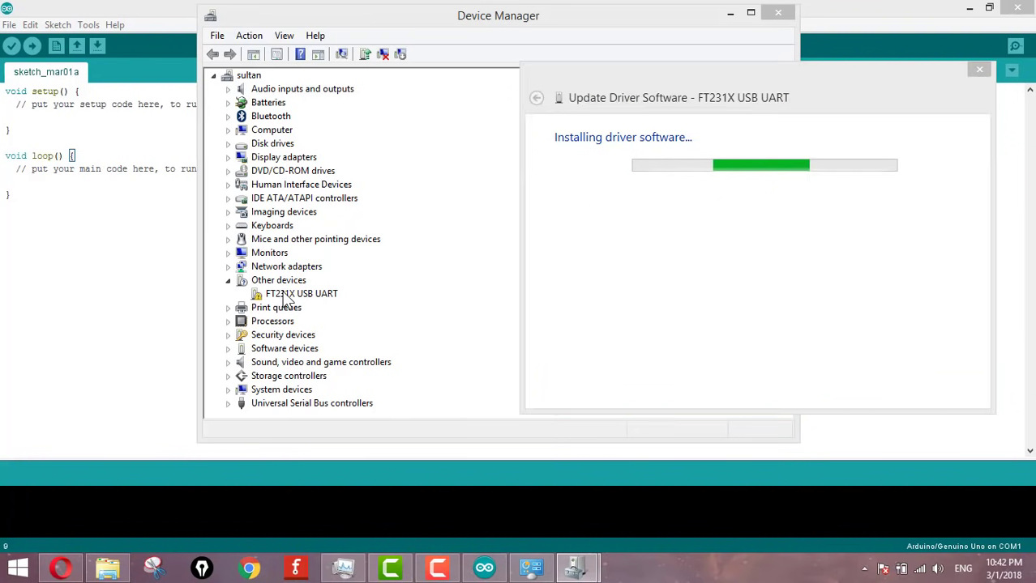
left_click(108, 567)
left_click(240, 222)
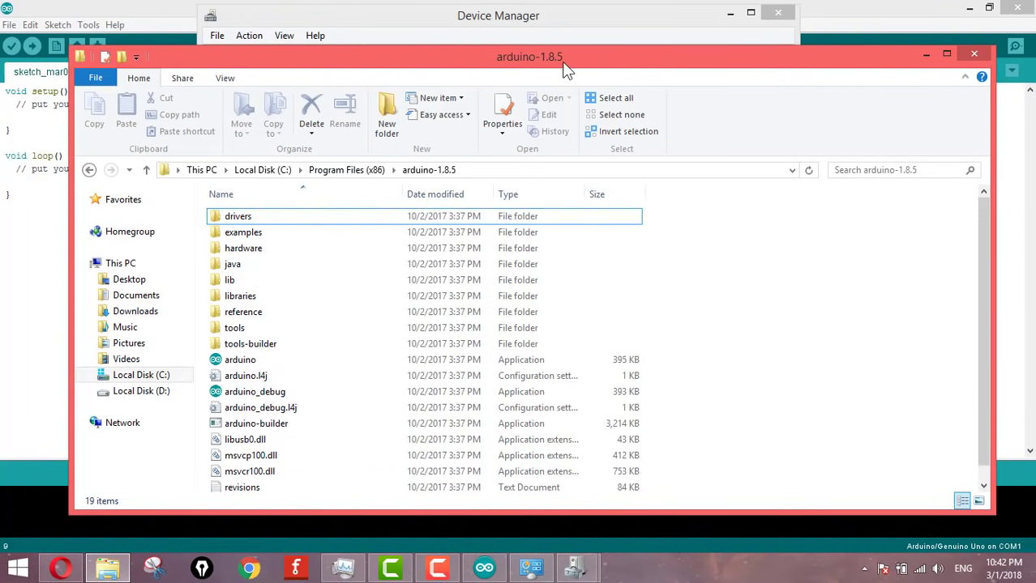
left_click(570, 30)
left_click_drag(664, 84, 459, 102)
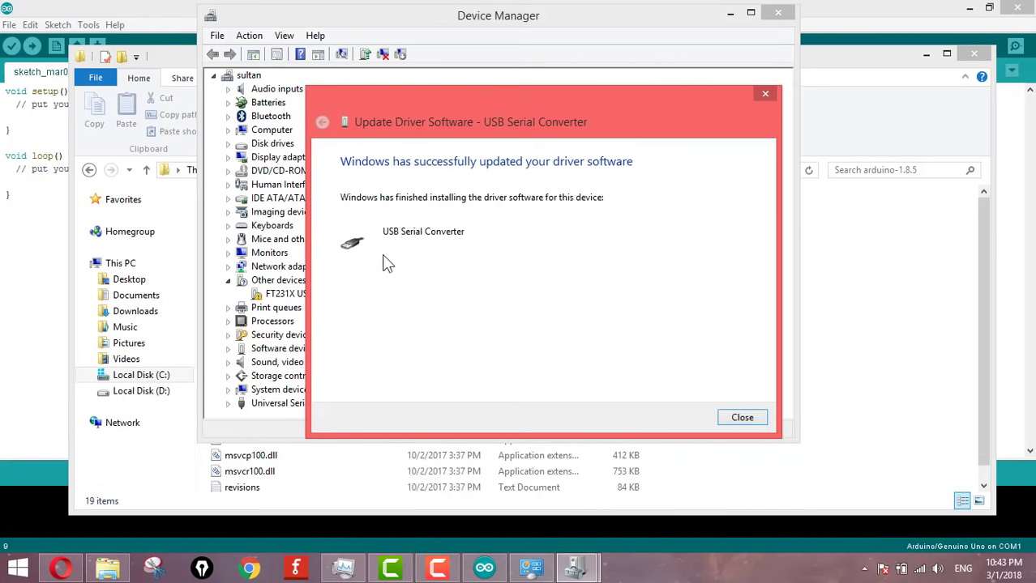
left_click(740, 418)
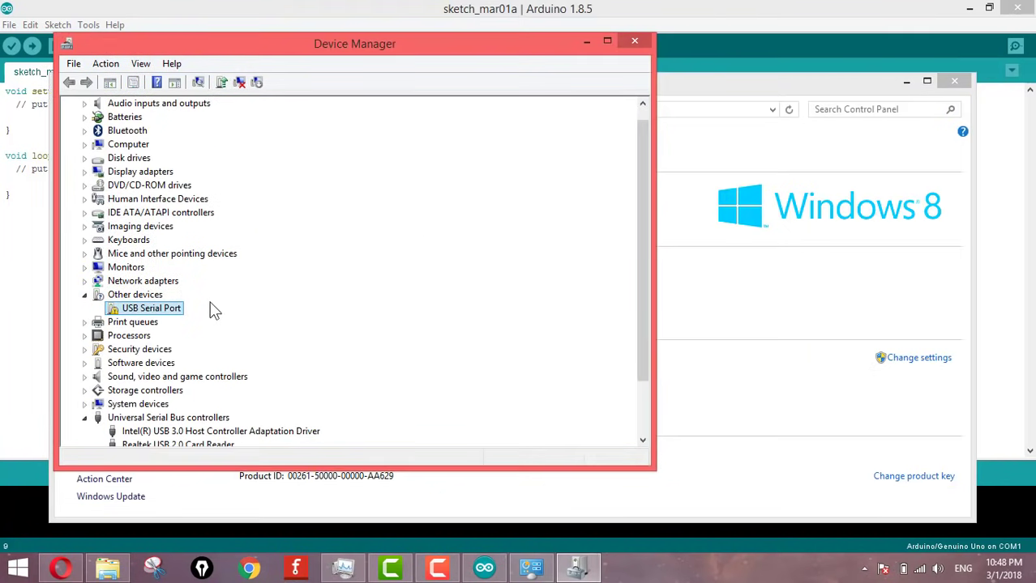
Start a driver update for USB Serial Port from its driver properties, browsing the computer for driver software
right_click(168, 307)
left_click(227, 393)
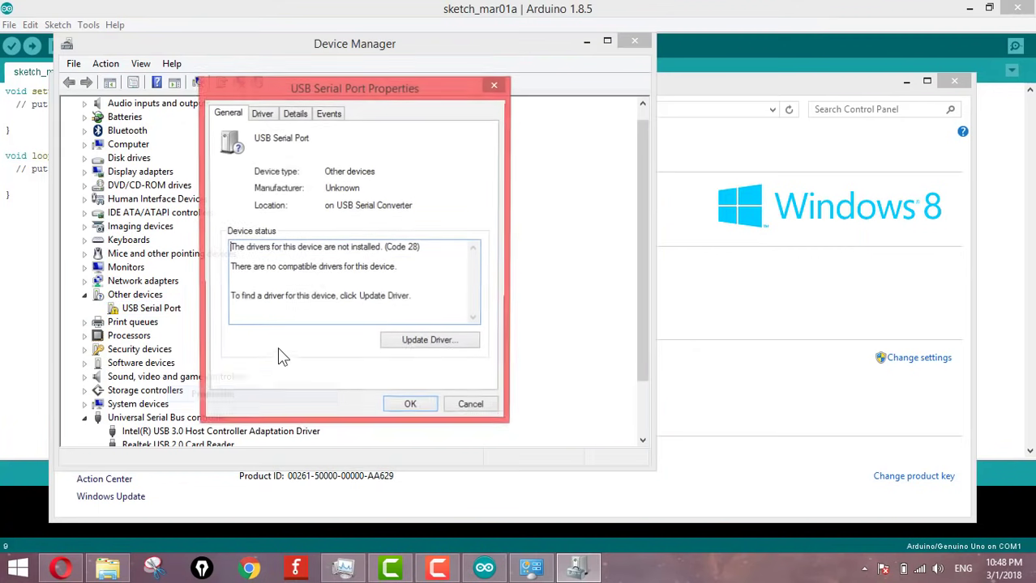
left_click(264, 113)
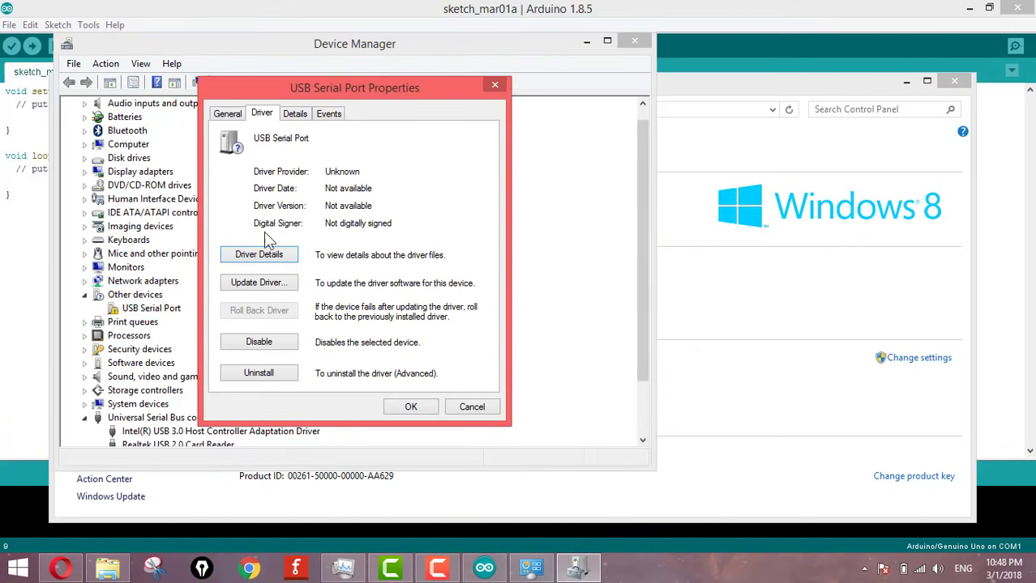
left_click(274, 283)
left_click(218, 290)
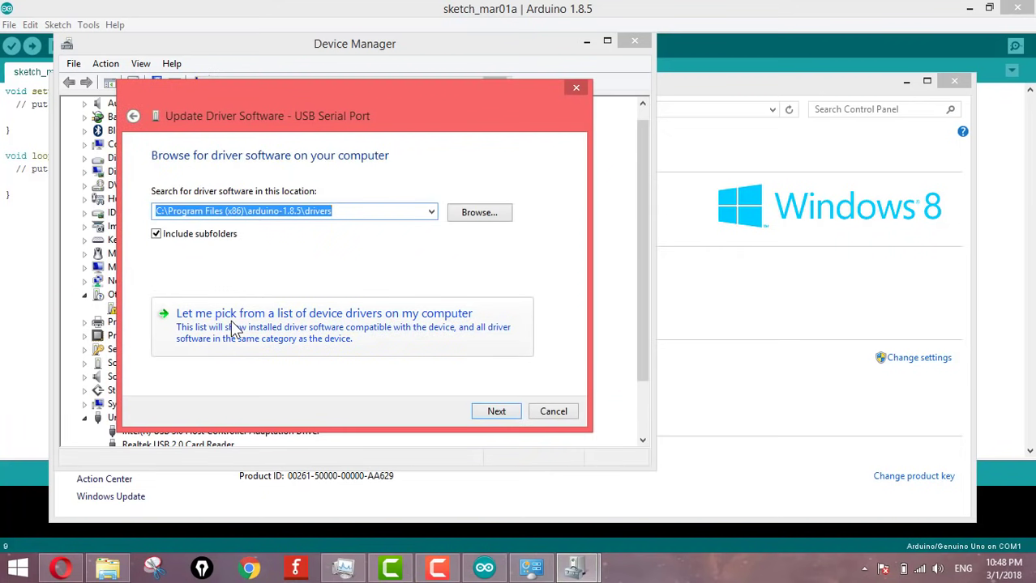
Choose to pick the driver from a list under Show All Devices and install it from disk
left_click(310, 323)
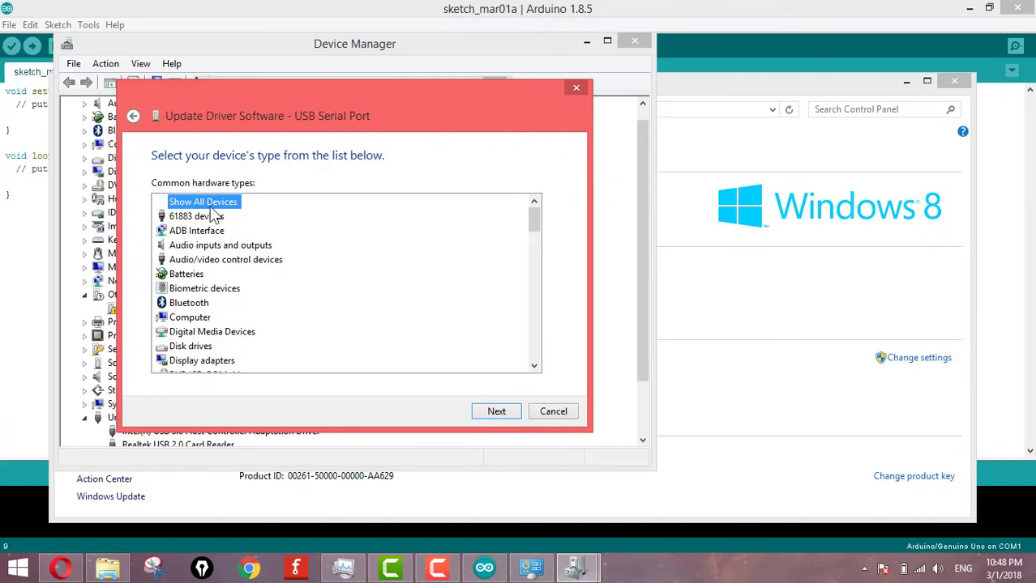
left_click(496, 412)
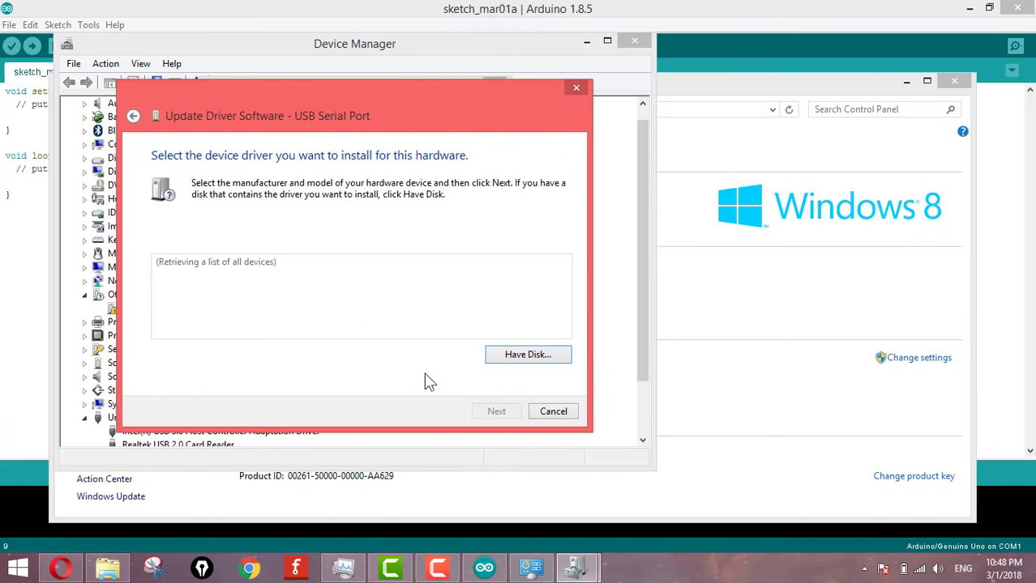
left_click(545, 360)
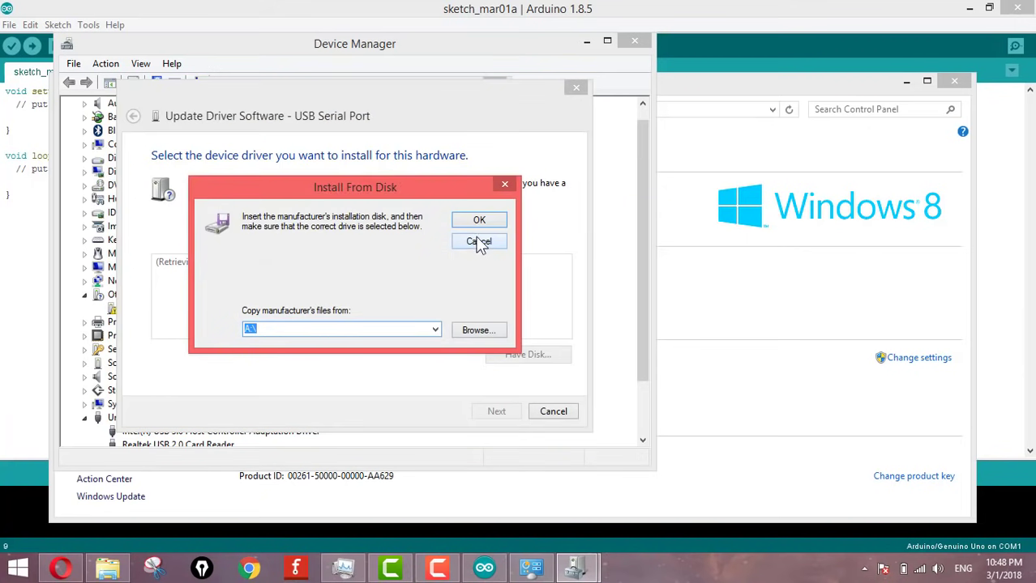
Locate and open the ftdibus setup file in the desktop's CDM v2.08.28 Certified folder as the manufacturer's driver source
left_click(476, 329)
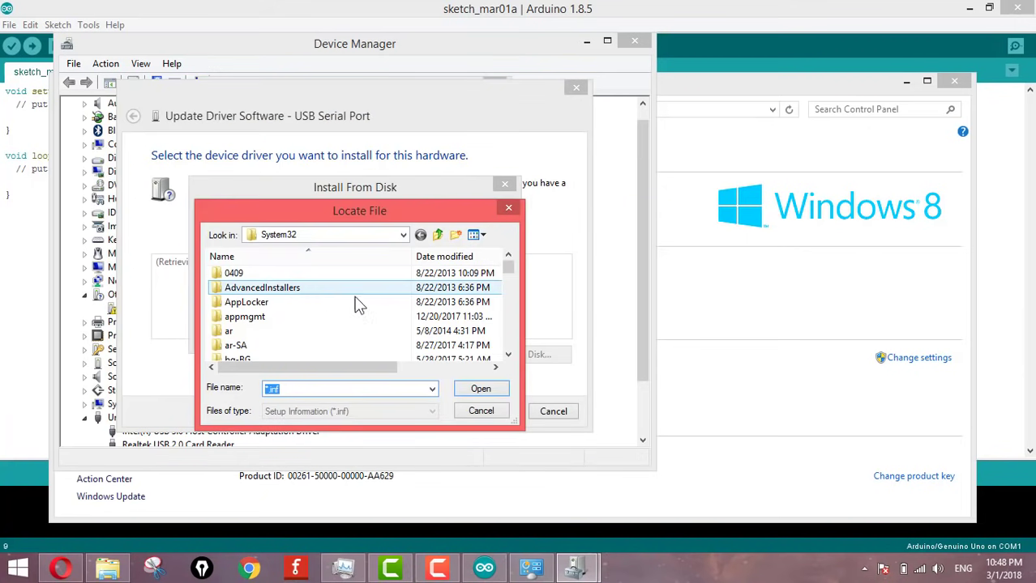
scroll(462, 287, "down", 2)
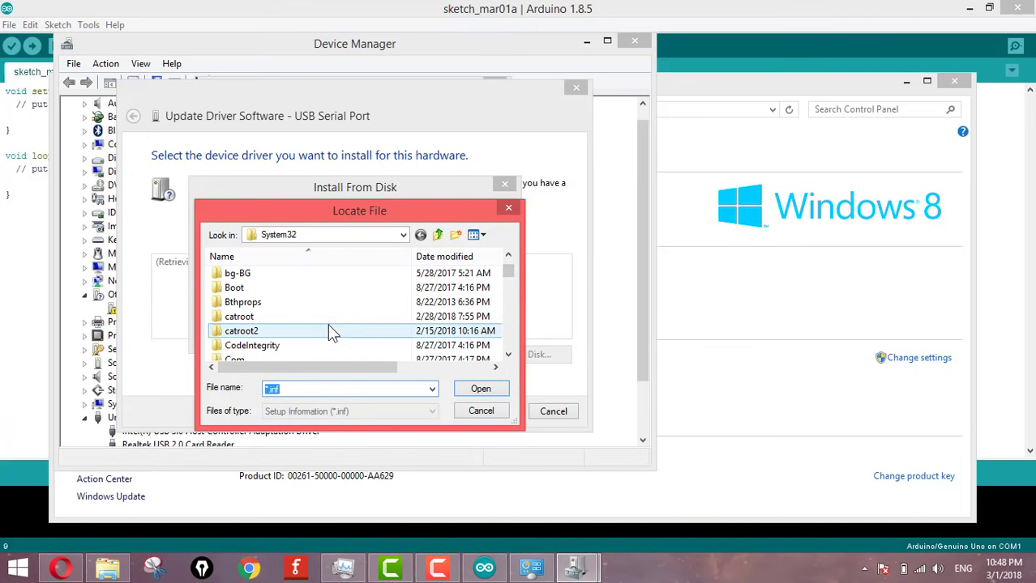
mouse_move(509, 269)
left_mouse_down()
mouse_move(511, 353)
mouse_move(509, 266)
left_mouse_up()
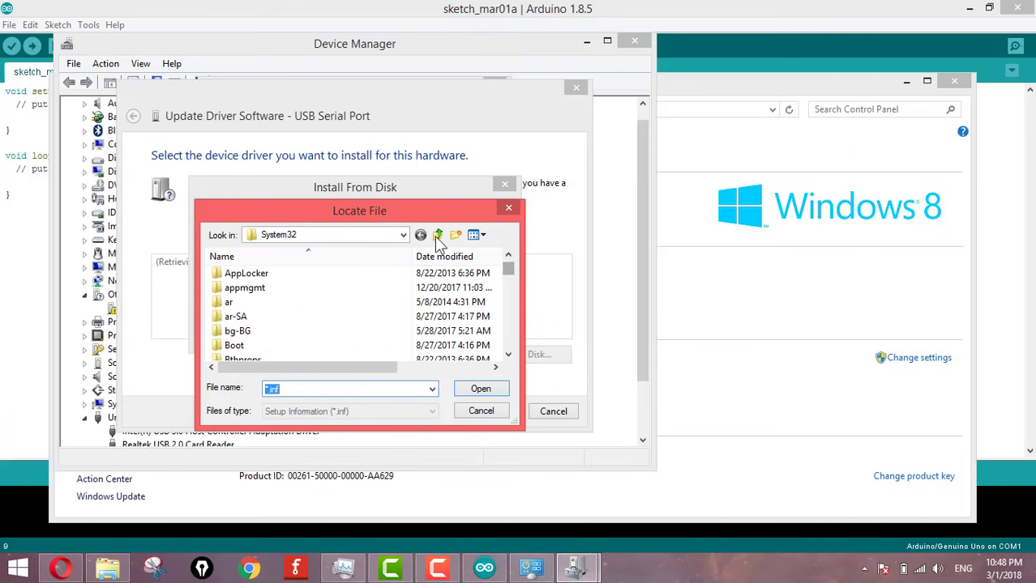
left_click(401, 236)
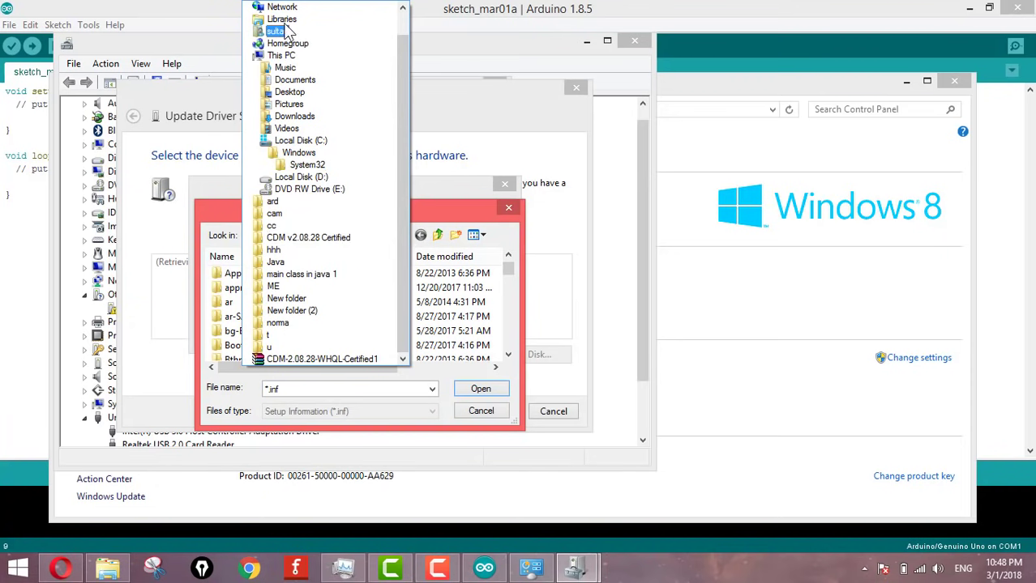
left_click(290, 92)
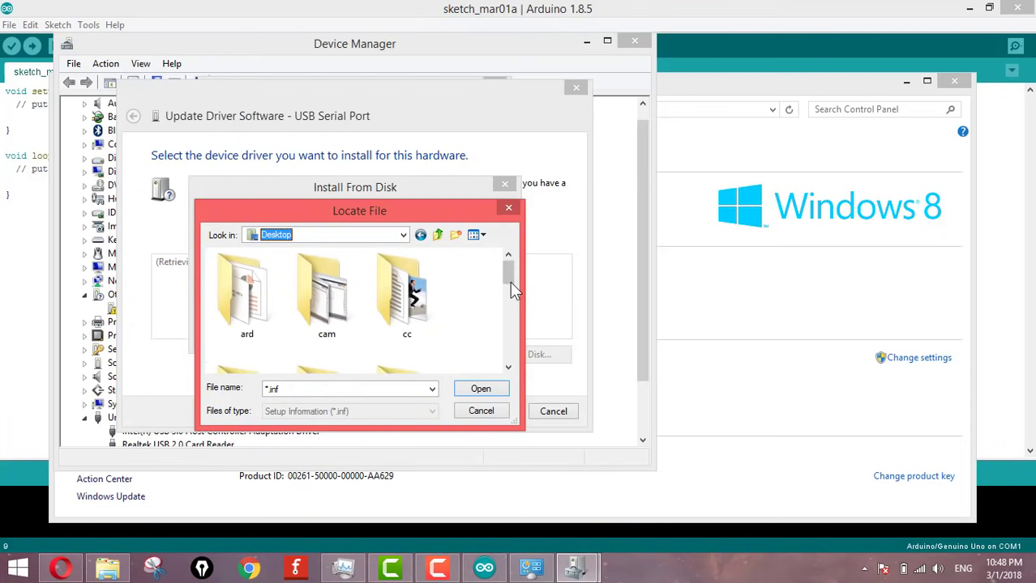
scroll(511, 283, "down", 2)
left_click(241, 288)
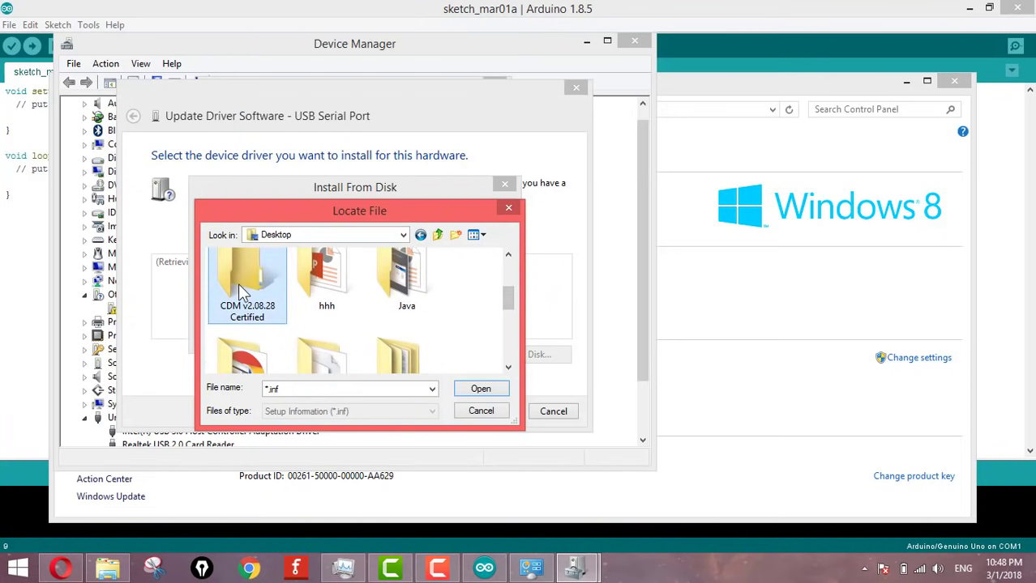
double_click(240, 291)
left_click(230, 322)
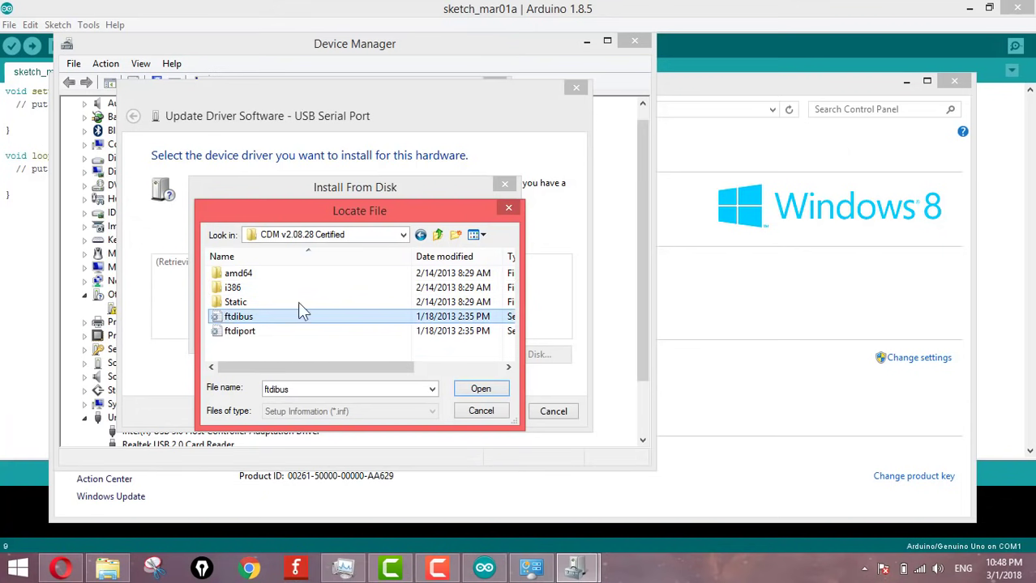
left_click(483, 390)
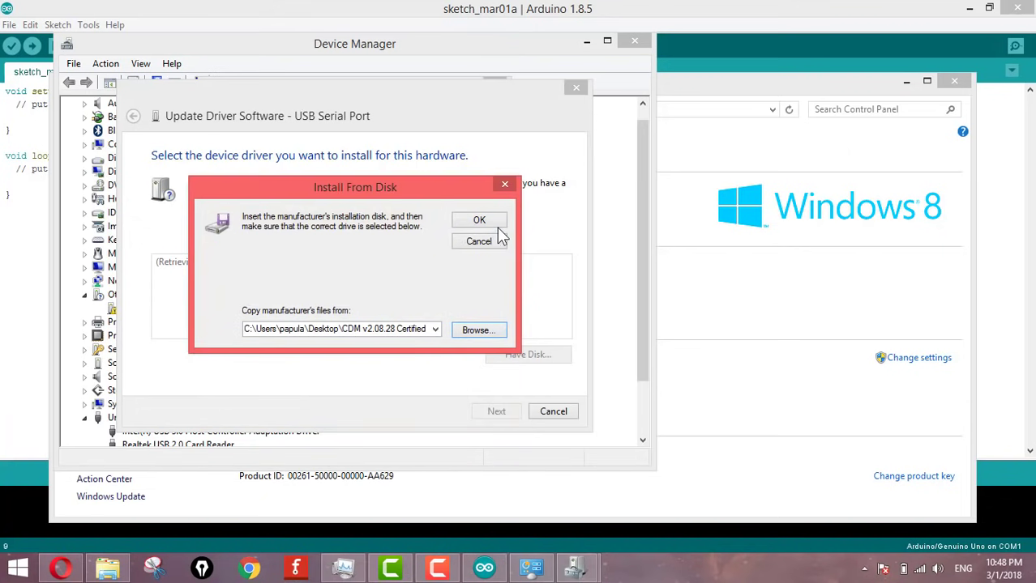
Confirm the driver source, install the USB Serial Port model, and close the update wizard and the device properties
left_click(482, 222)
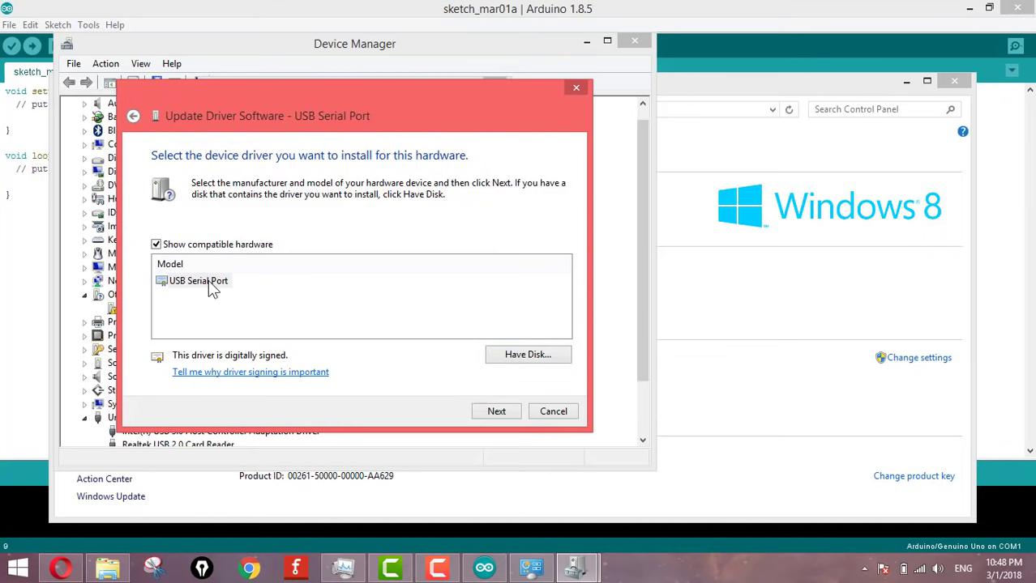
left_click(212, 289)
left_click(496, 411)
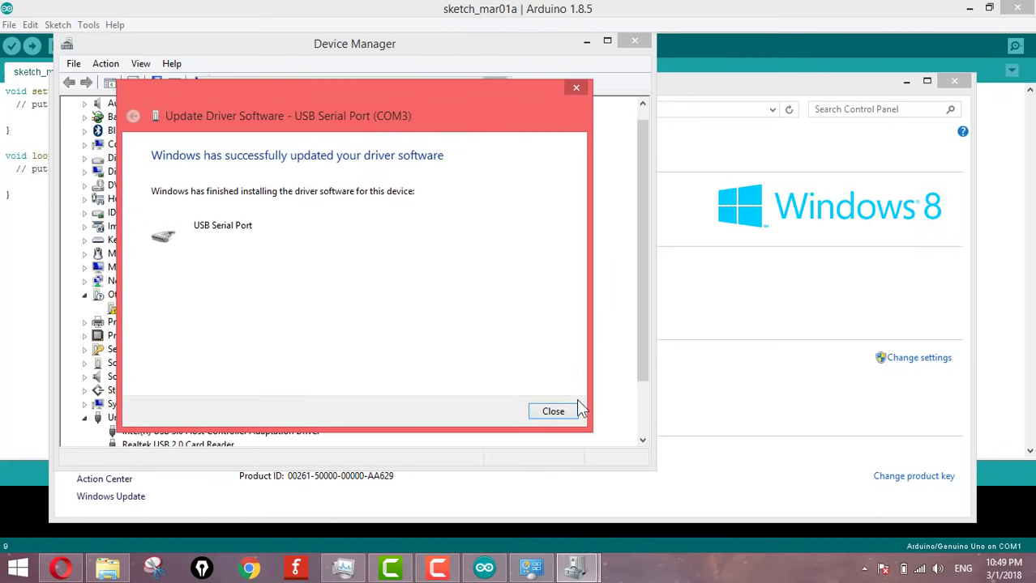
left_click(557, 413)
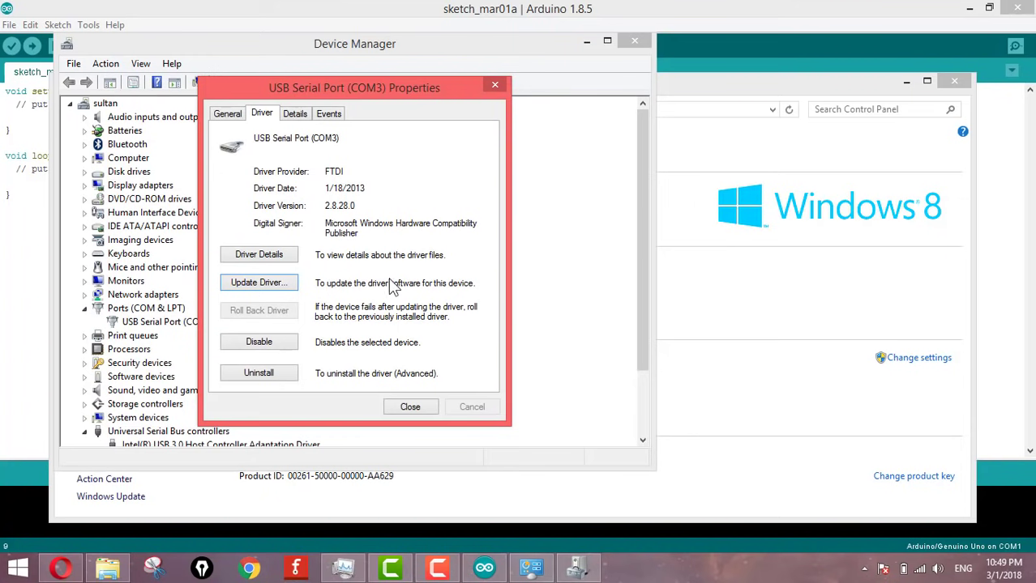
left_click(494, 86)
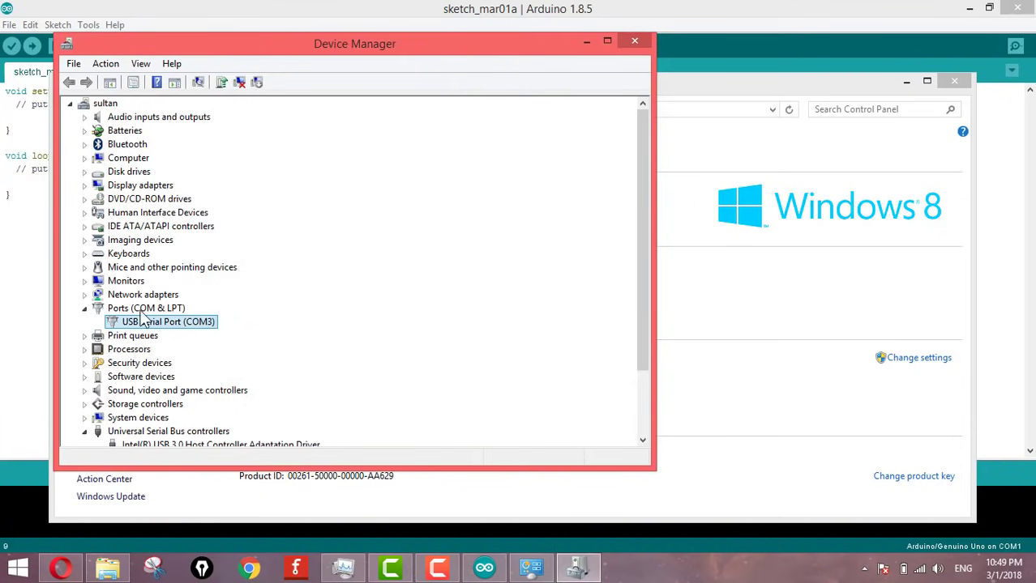
Switch to the Arduino IDE and check whether a serial port can be chosen for the board
left_click(5, 298)
left_click(85, 25)
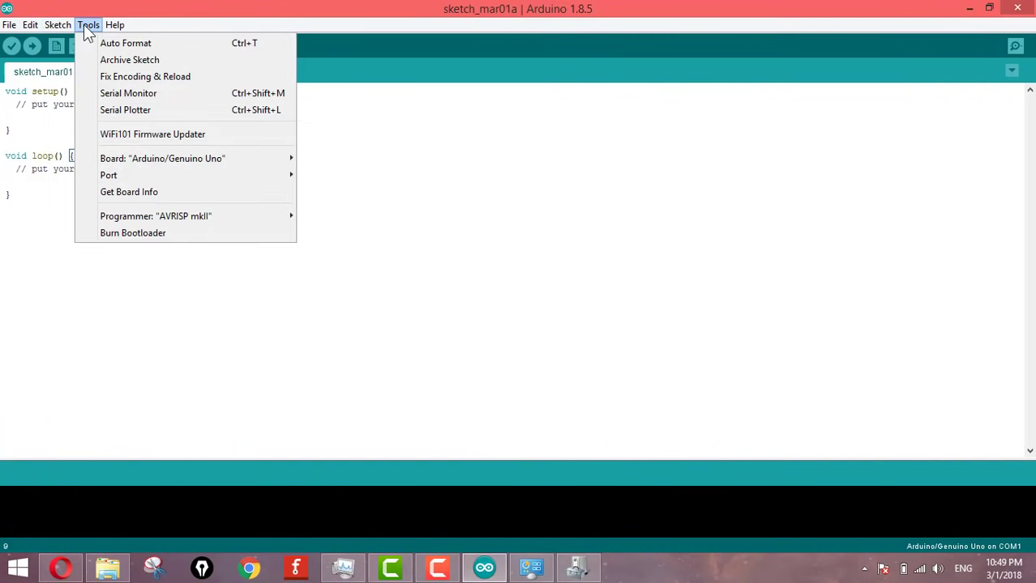
mouse_move(162, 179)
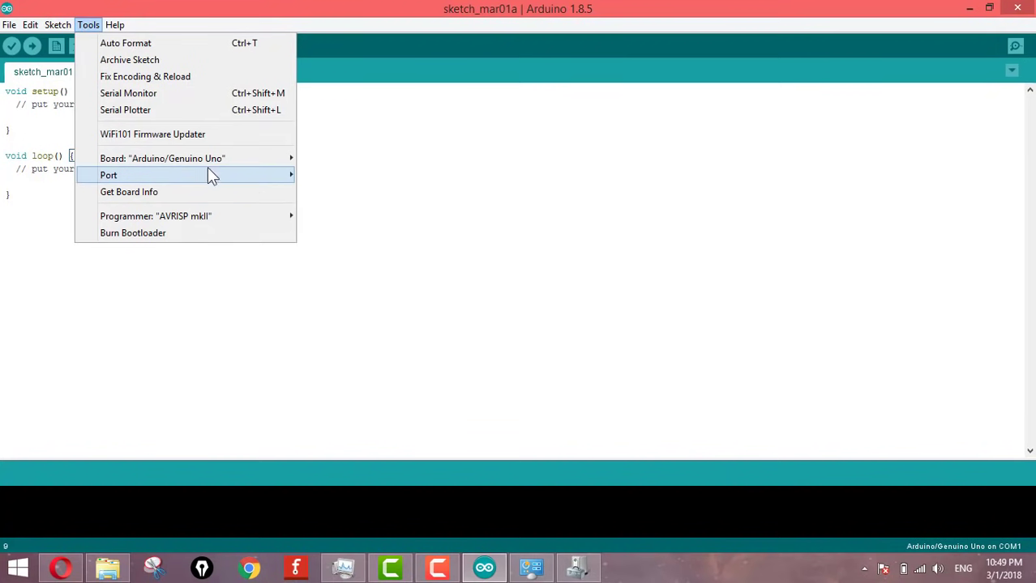
left_click(415, 314)
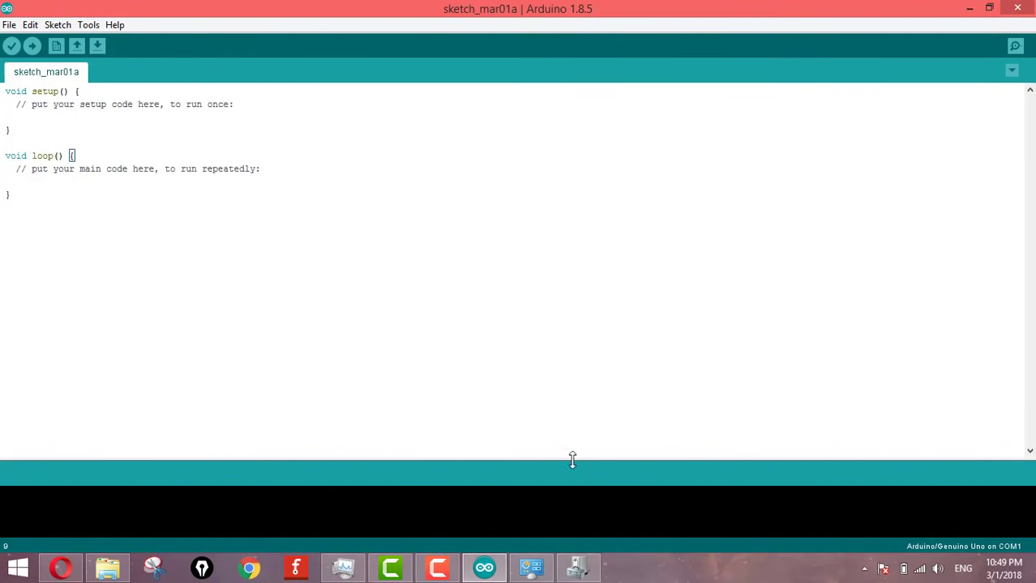
Return to Device Manager and start a manual driver update for USB Serial Port (COM3), picking from the drivers on the computer
left_click(577, 567)
right_click(183, 329)
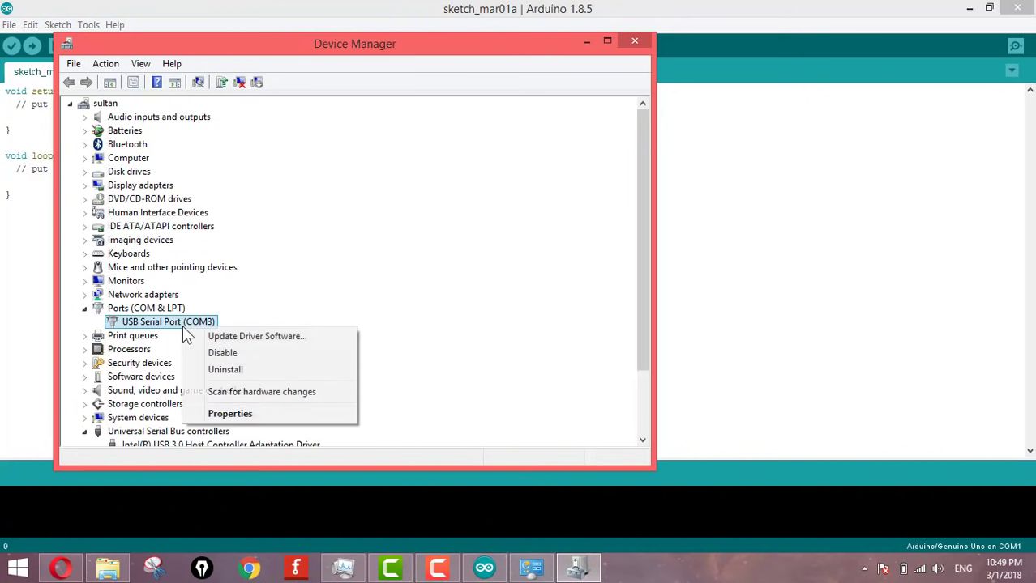
right_click(168, 310)
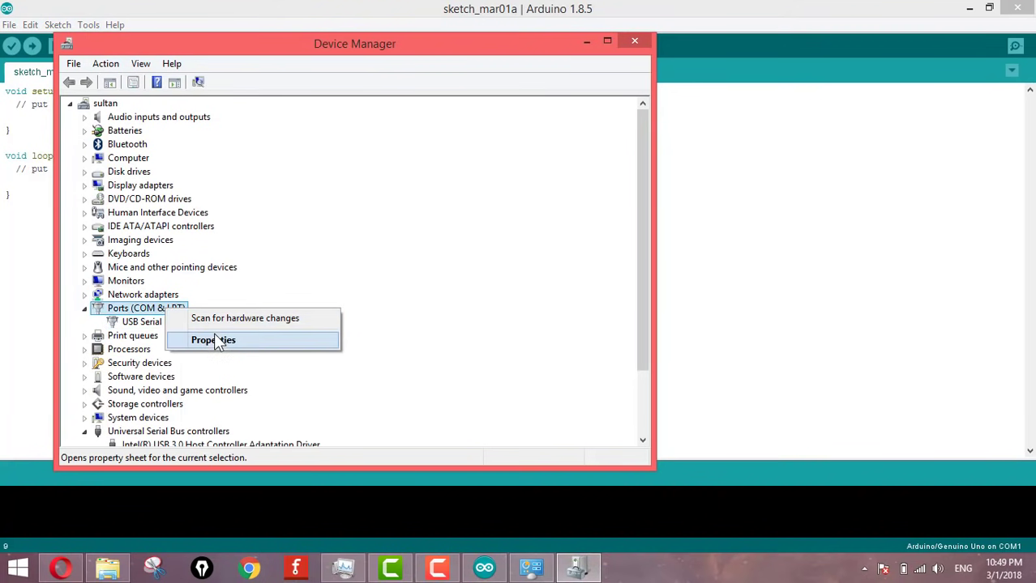
right_click(155, 323)
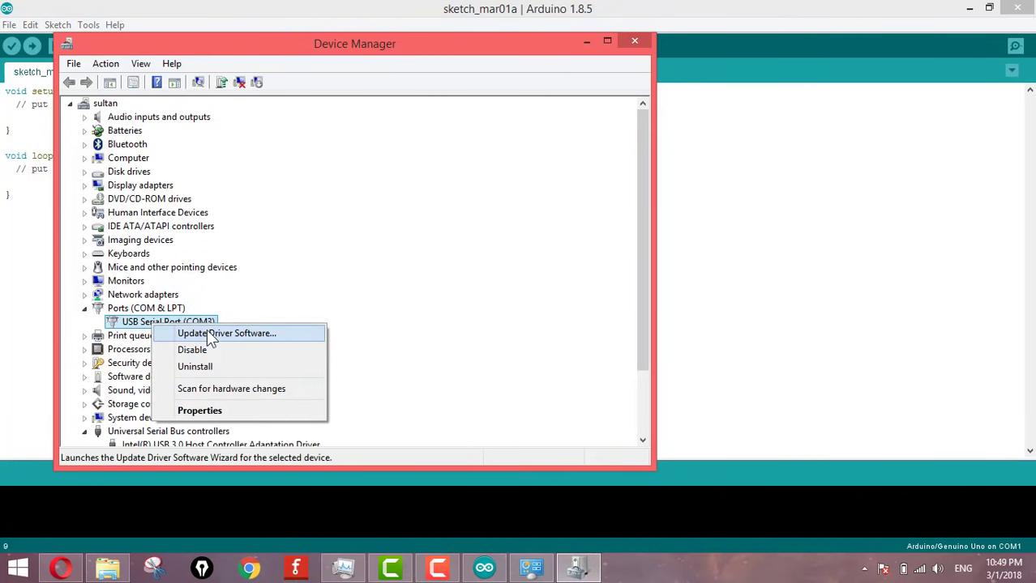
left_click(207, 338)
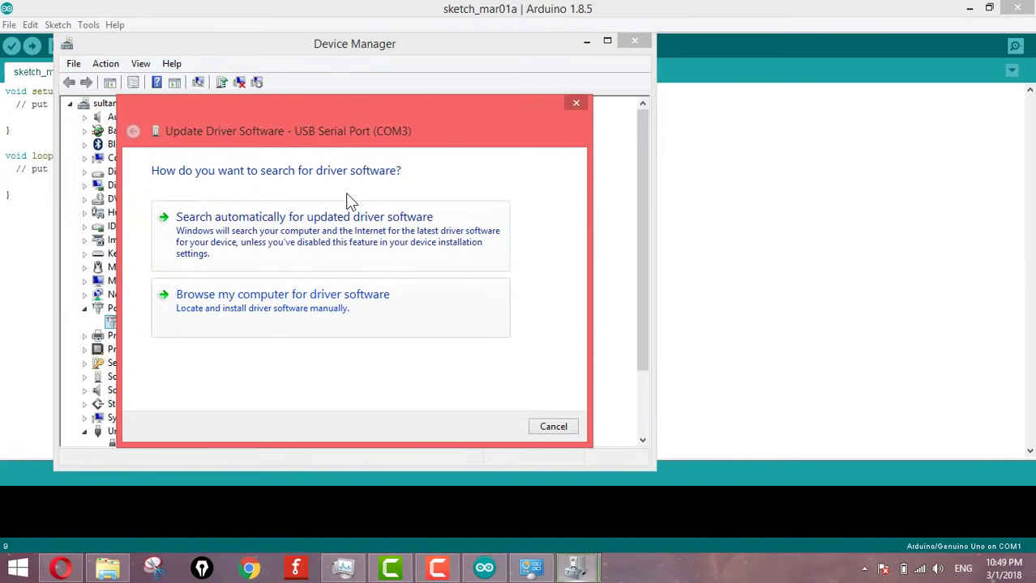
left_click(225, 307)
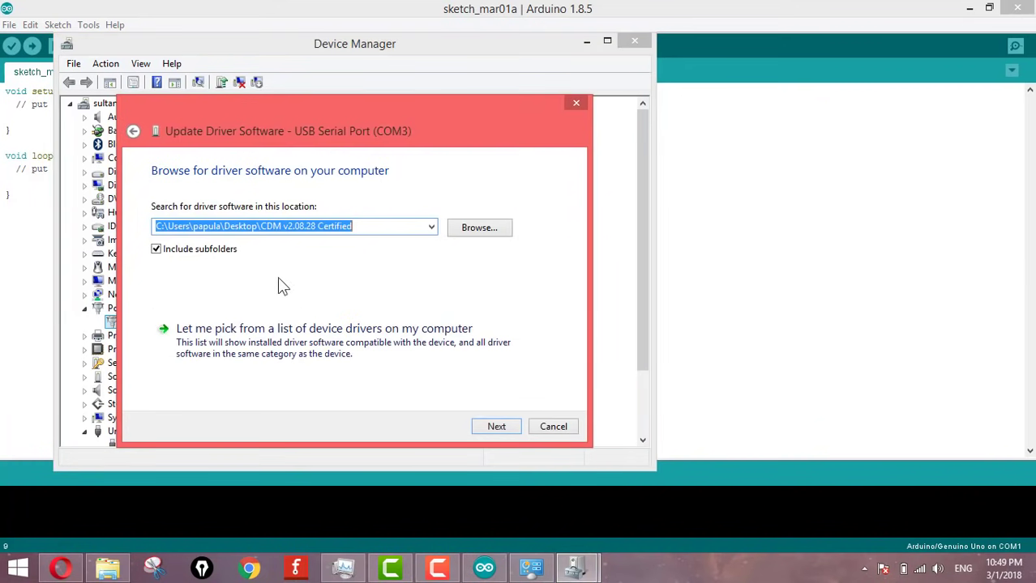
left_click(300, 339)
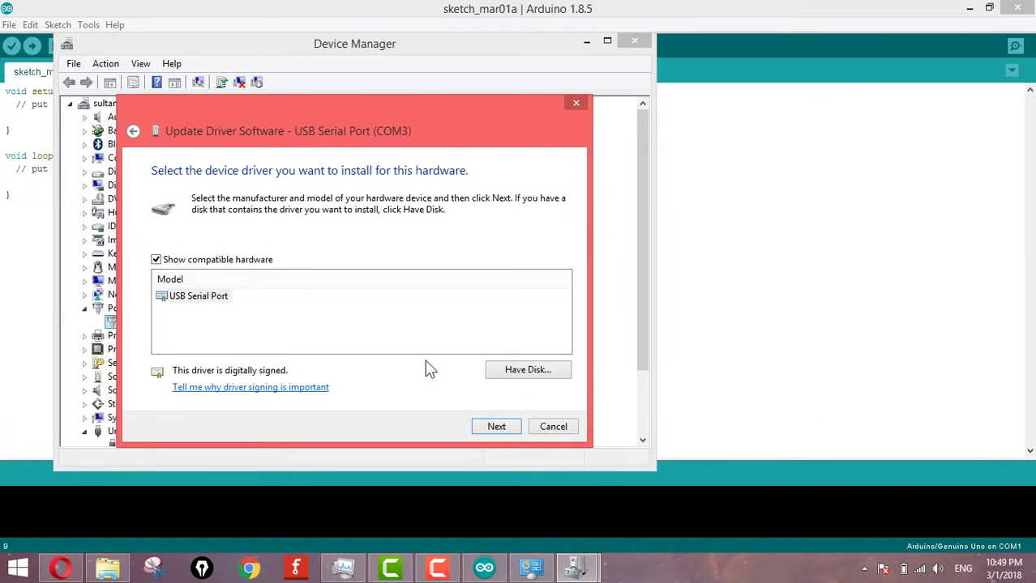
Install the USB Serial Port driver from disk using ftdiport in the CDM v2.08.28 Certified folder, and close the wizard
left_click(528, 371)
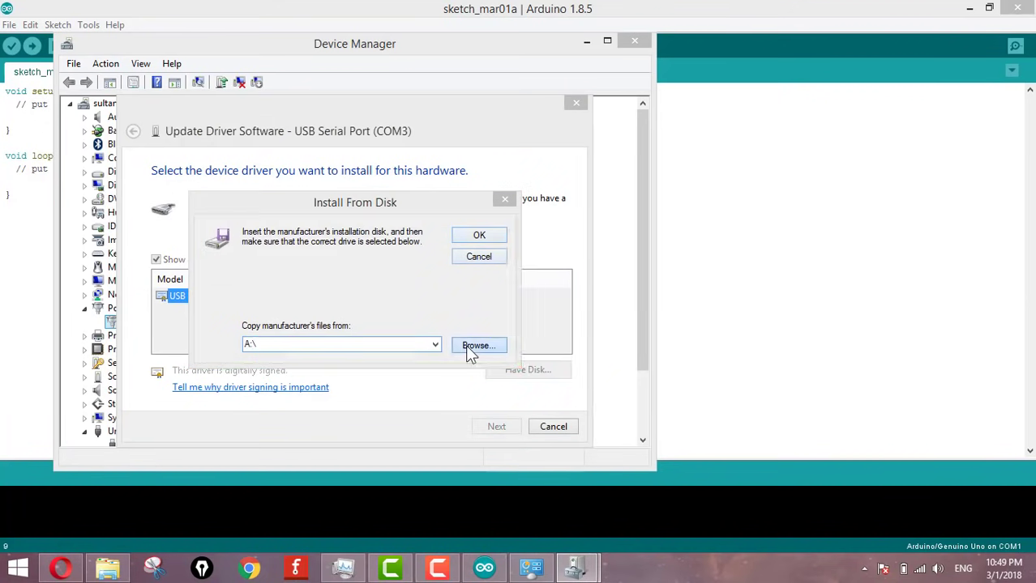
left_click(468, 345)
left_click(333, 352)
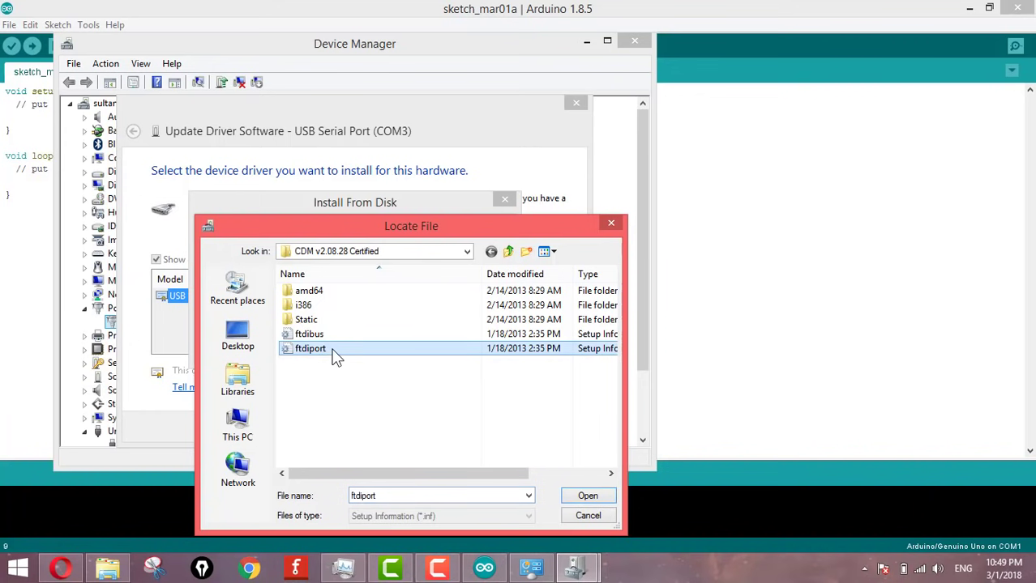
left_click(588, 496)
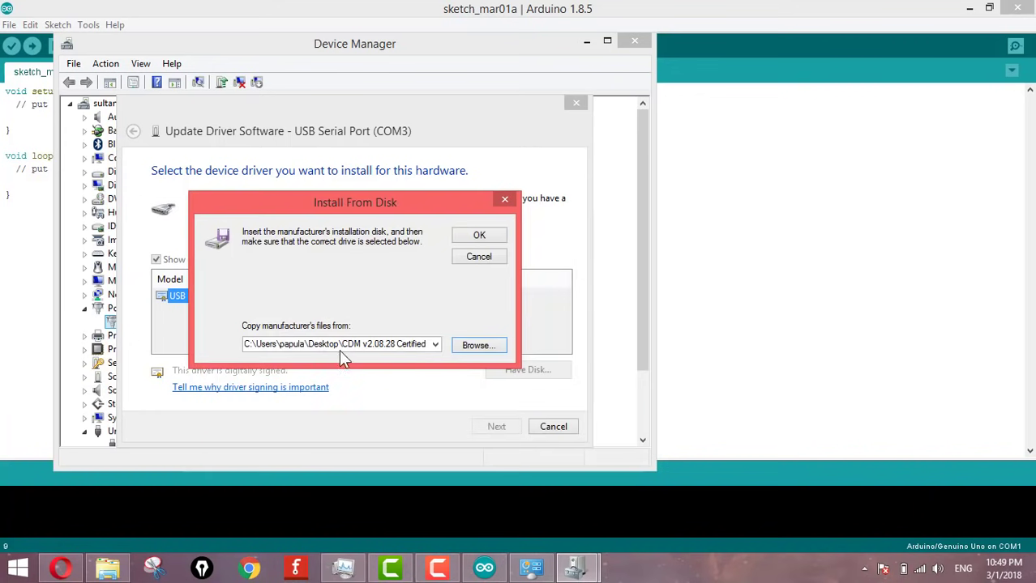
left_click(480, 237)
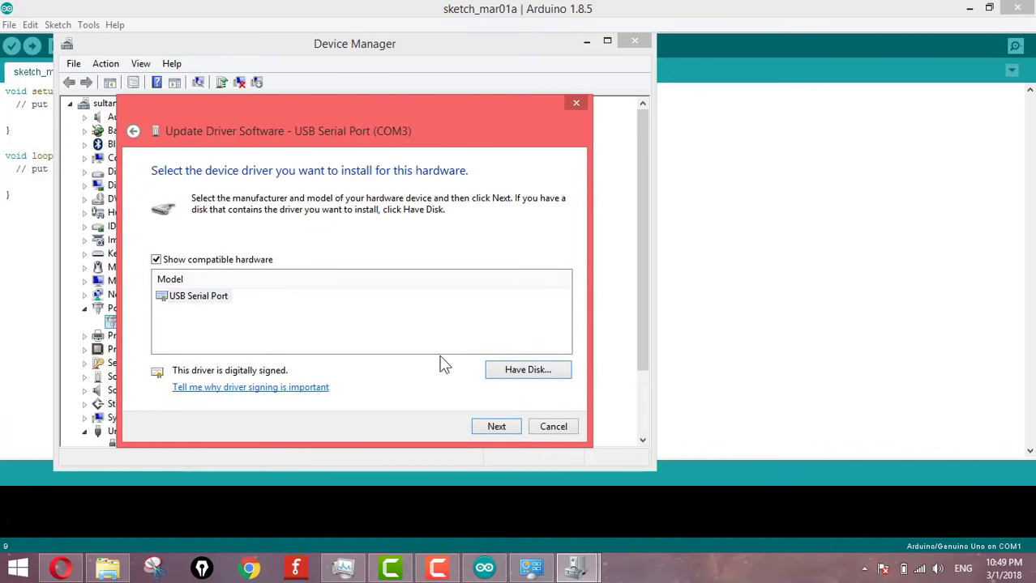
left_click(496, 427)
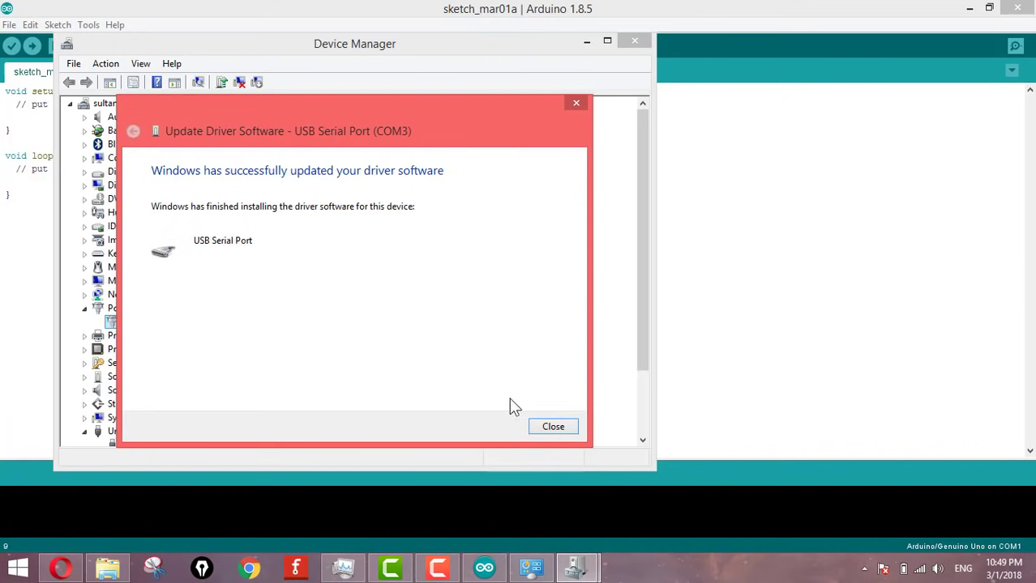
left_click(554, 428)
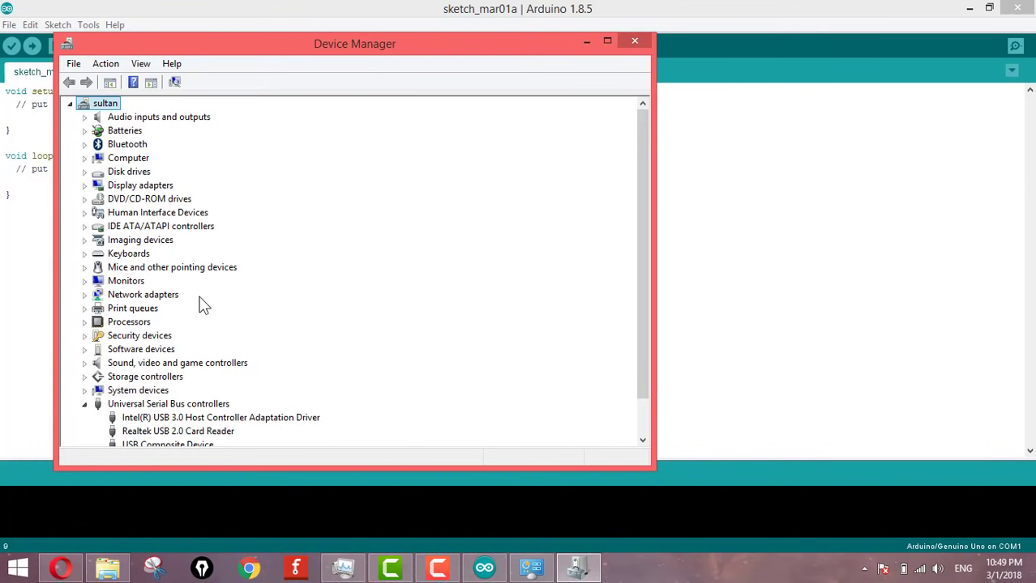
Move Device Manager aside, switch to the Arduino IDE, and set the board's port to COM3
left_click_drag(281, 47, 506, 48)
left_click(88, 24)
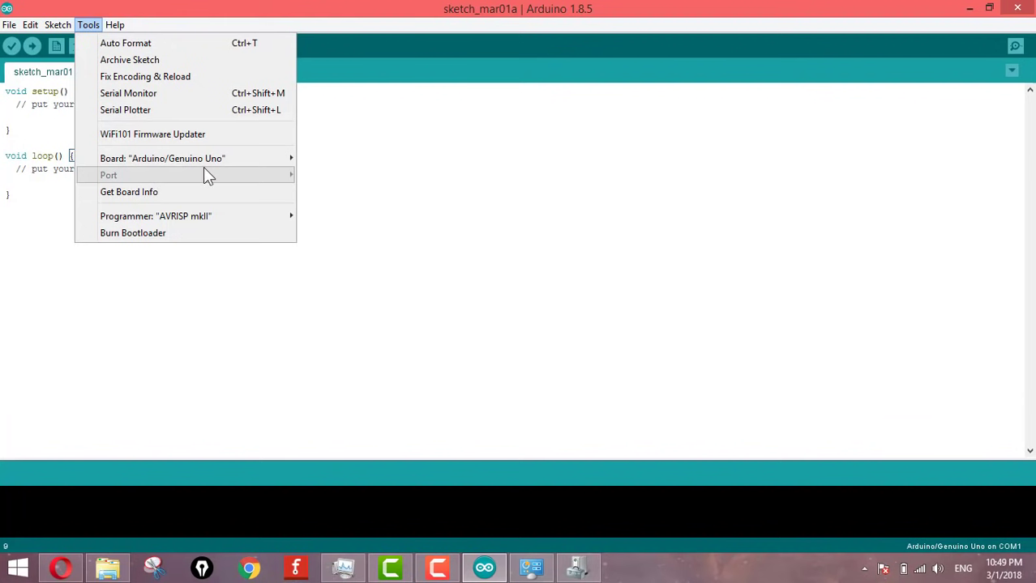
left_click(367, 177)
left_click(89, 25)
mouse_move(263, 176)
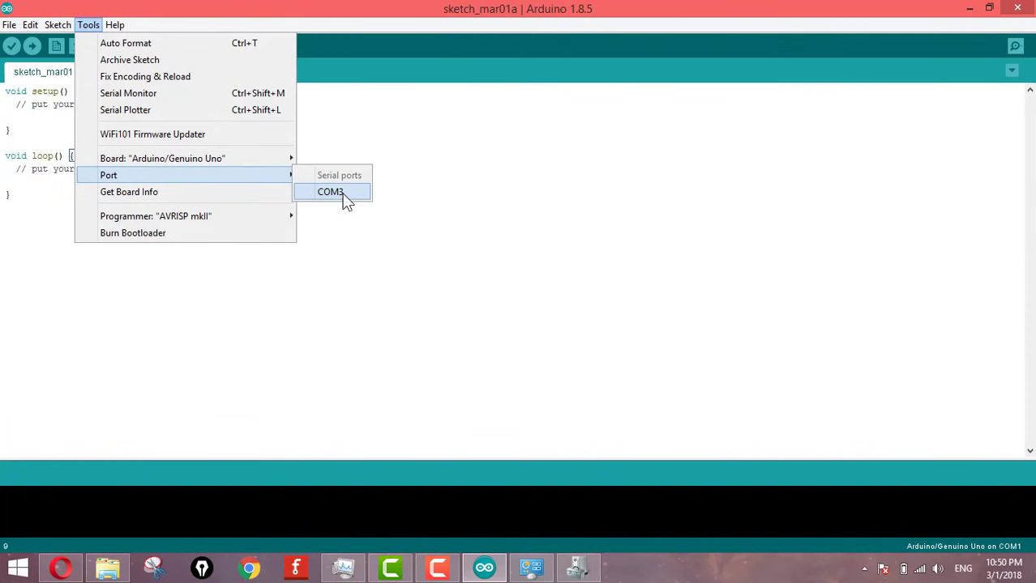
left_click(344, 197)
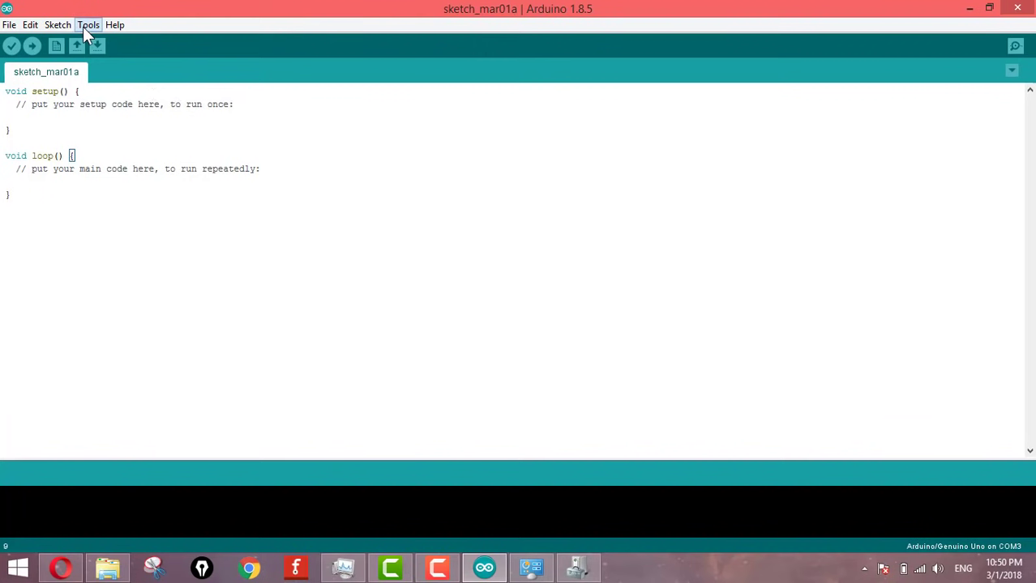
Compare the USB Serial Port entry in Device Manager with the port selected in the Arduino IDE
left_click(577, 568)
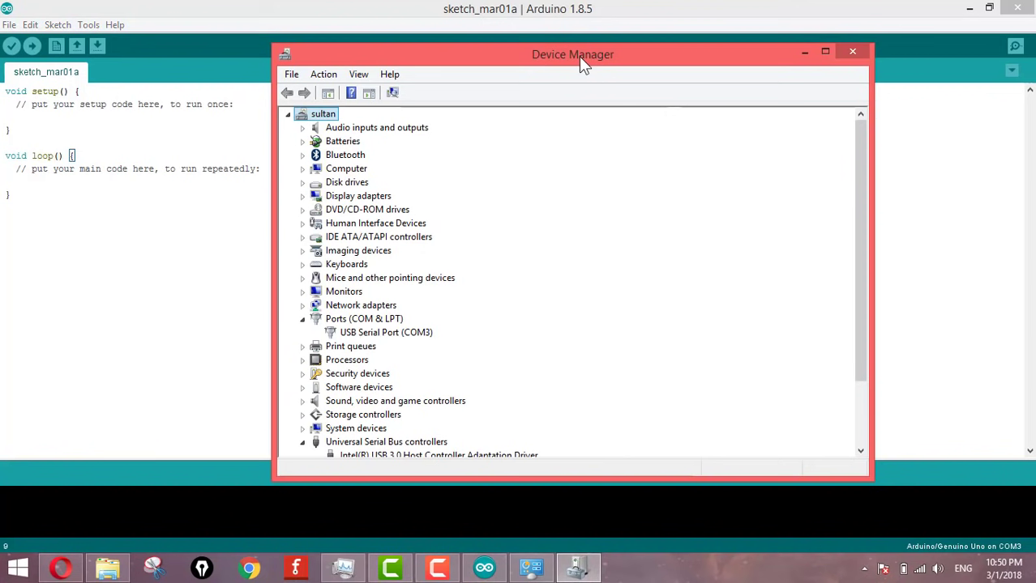
left_click_drag(578, 56, 622, 53)
left_click(86, 25)
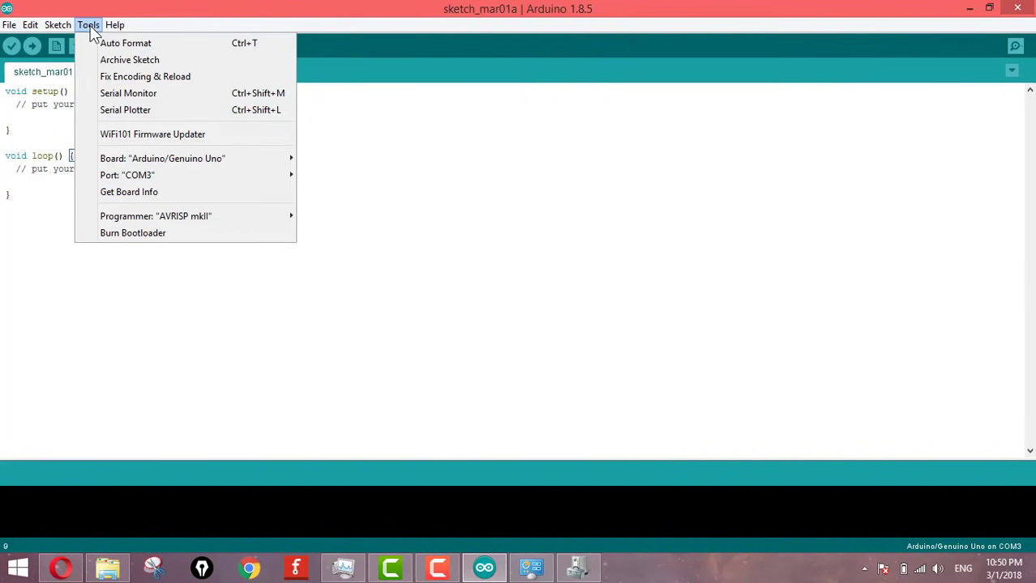
mouse_move(166, 172)
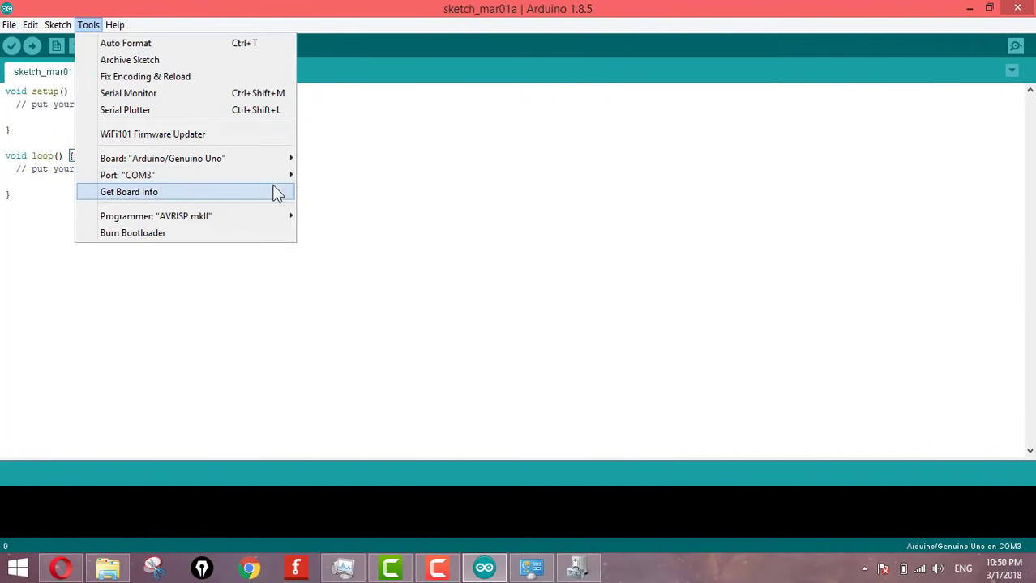
left_click(453, 320)
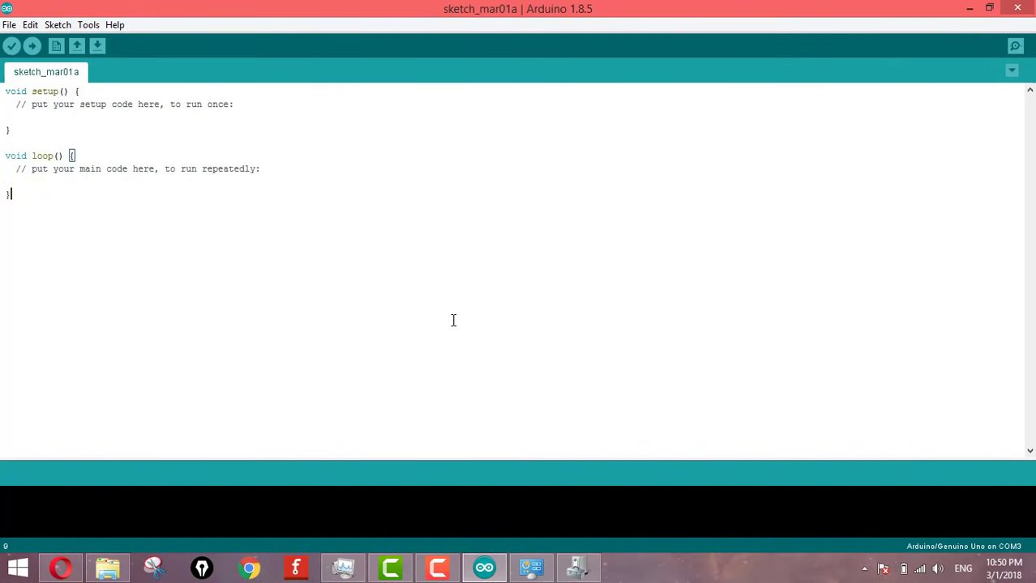
left_click(594, 572)
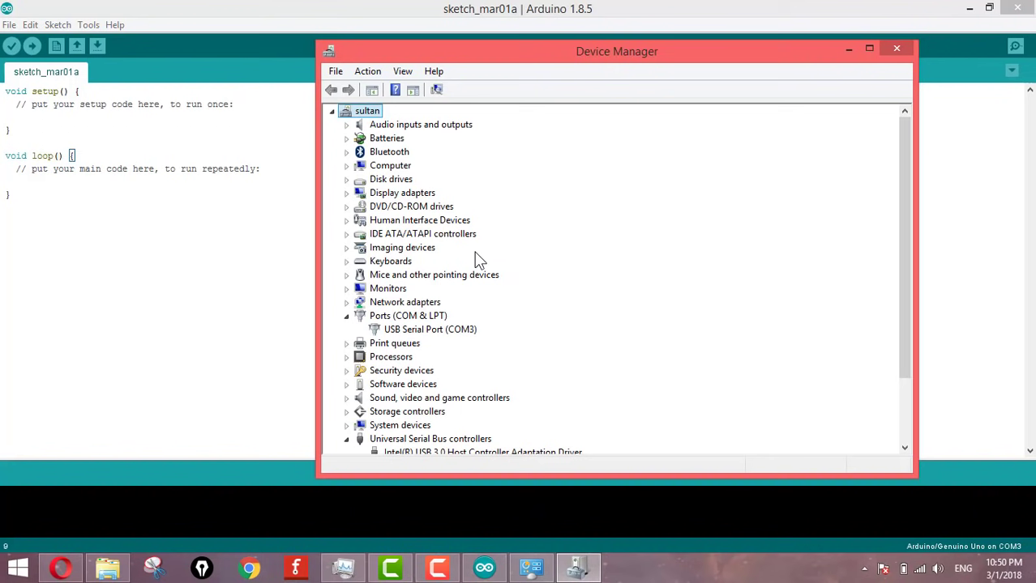